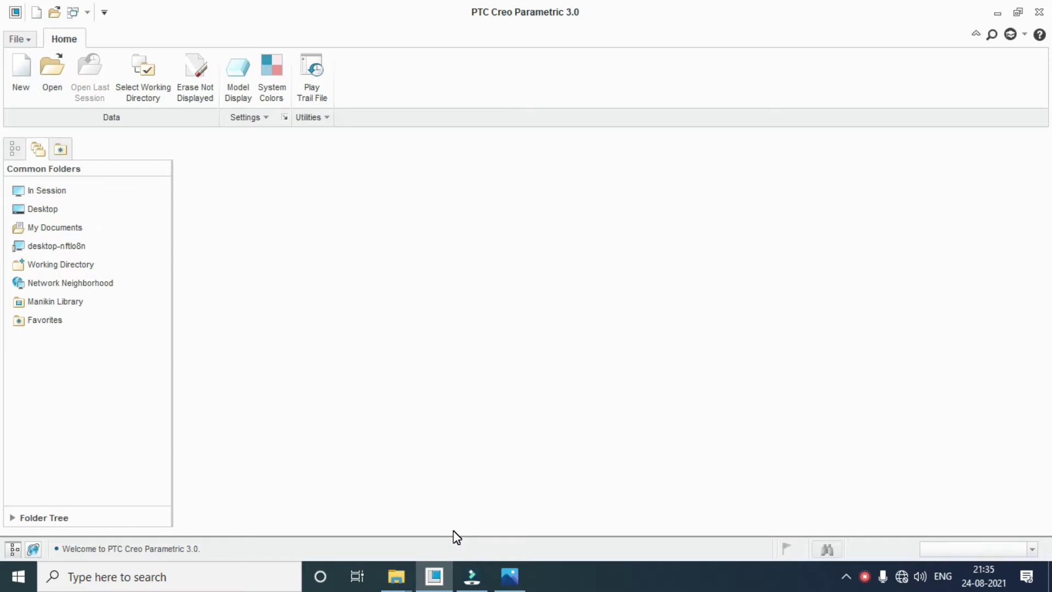
Step: Create a new solid part from the mmns_part_solid template instead of the default
click(18, 74)
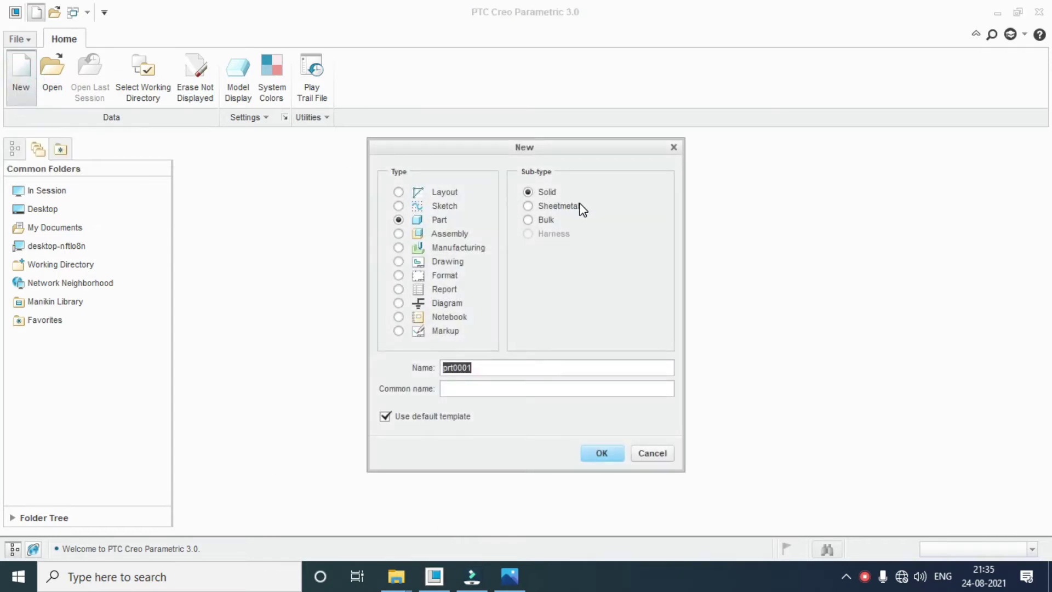
click(426, 419)
click(601, 458)
drag(631, 208, 631, 215)
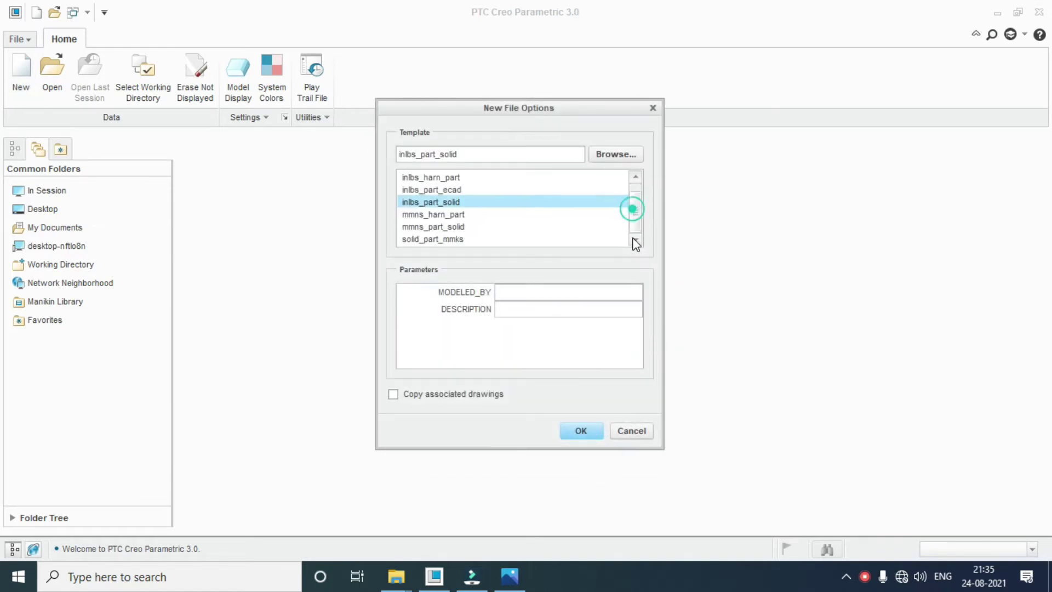
click(454, 228)
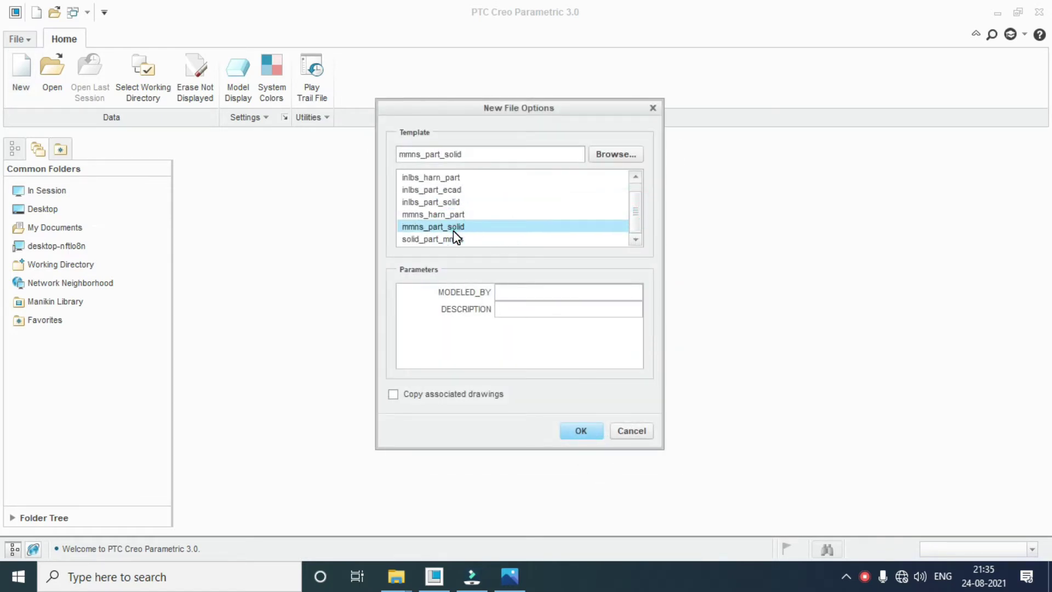
click(582, 431)
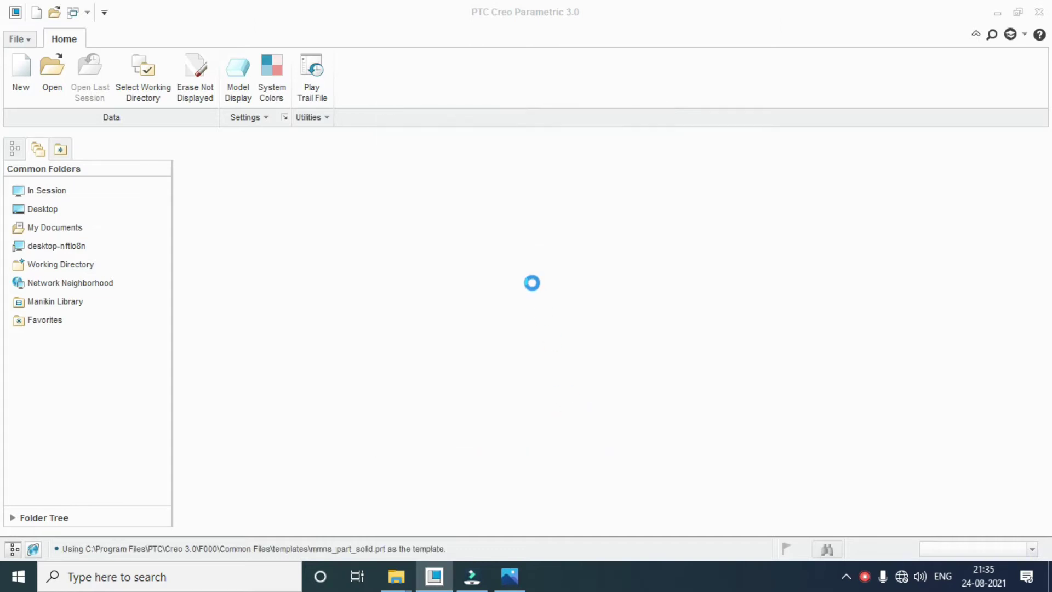
Step: Start a sketch on the RIGHT plane and orient it face-on
click(358, 76)
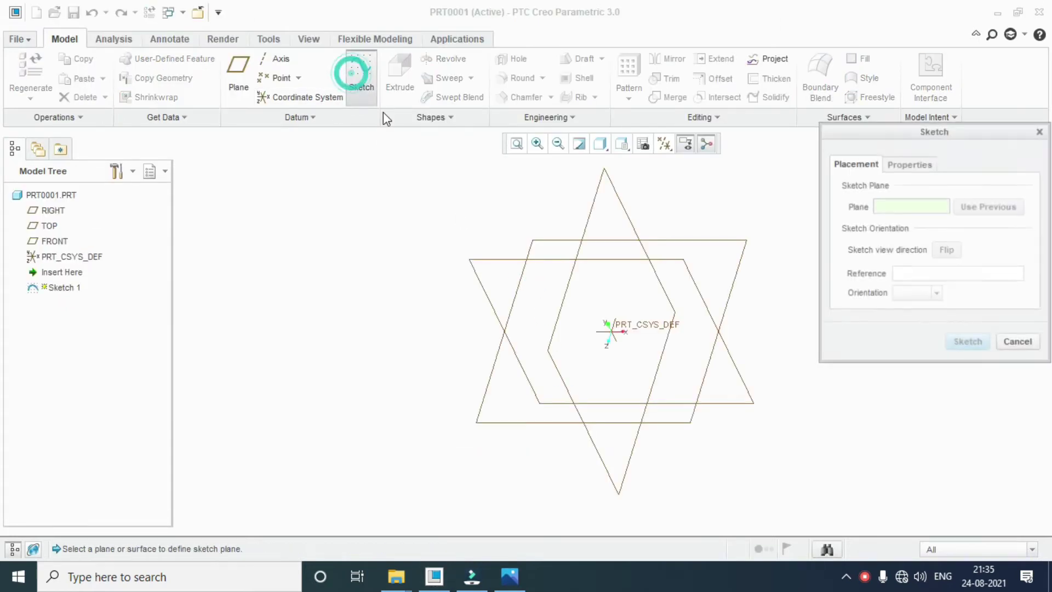
click(502, 260)
click(968, 342)
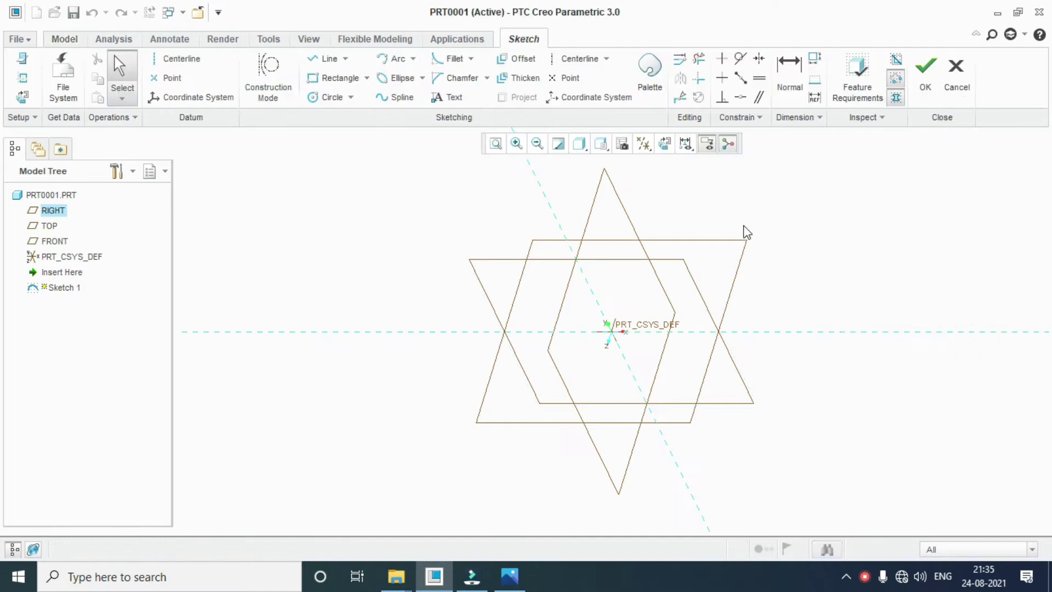
click(664, 143)
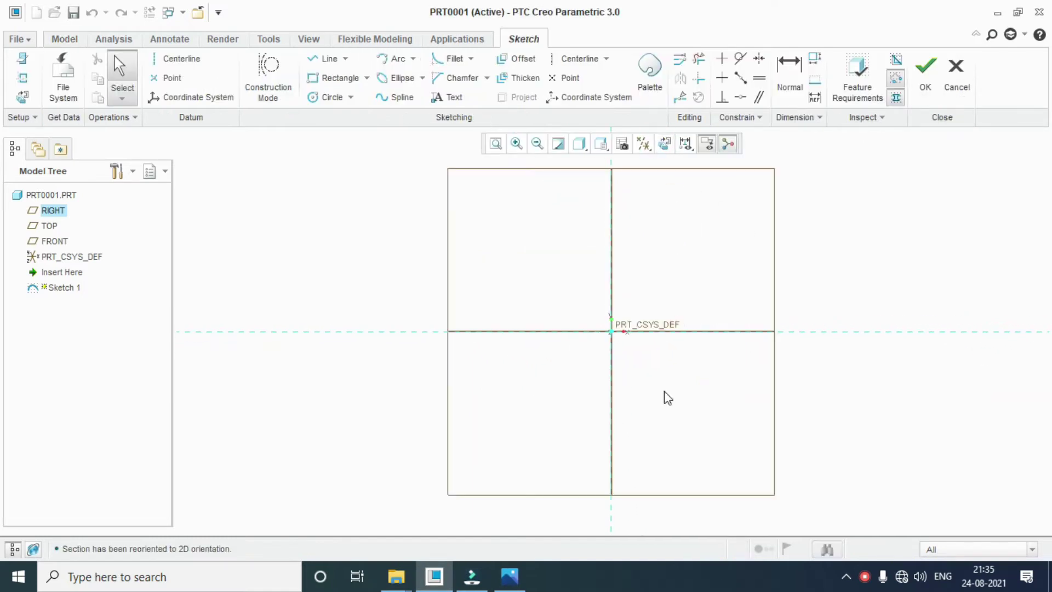
Step: Show the dimensioned pulley.bmp reference drawing in Photos
click(506, 580)
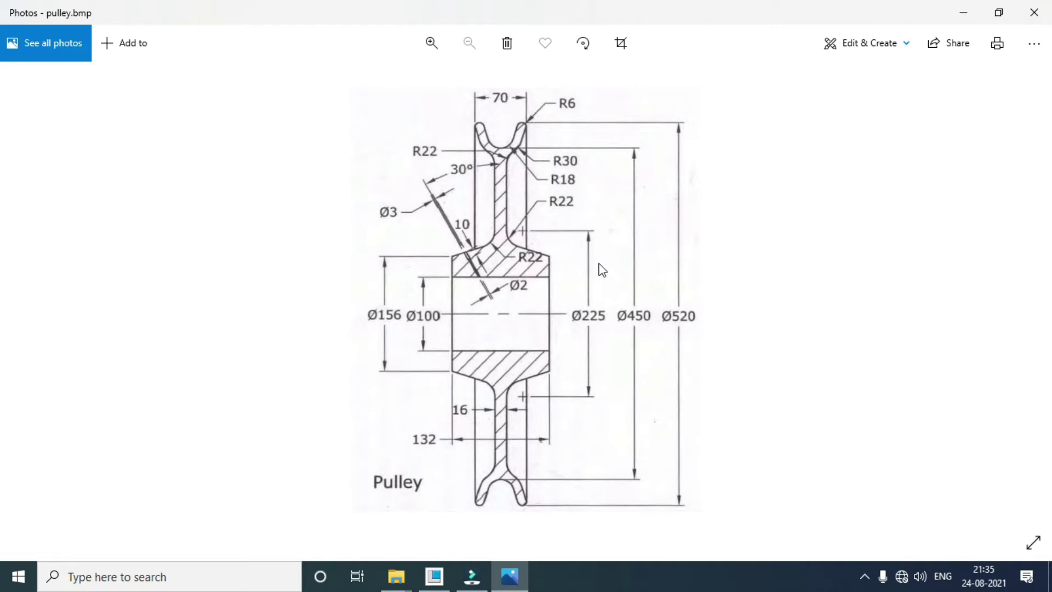
Step: Sketch a stepped line from the origin going up, right, then up, then recheck the drawing
click(963, 19)
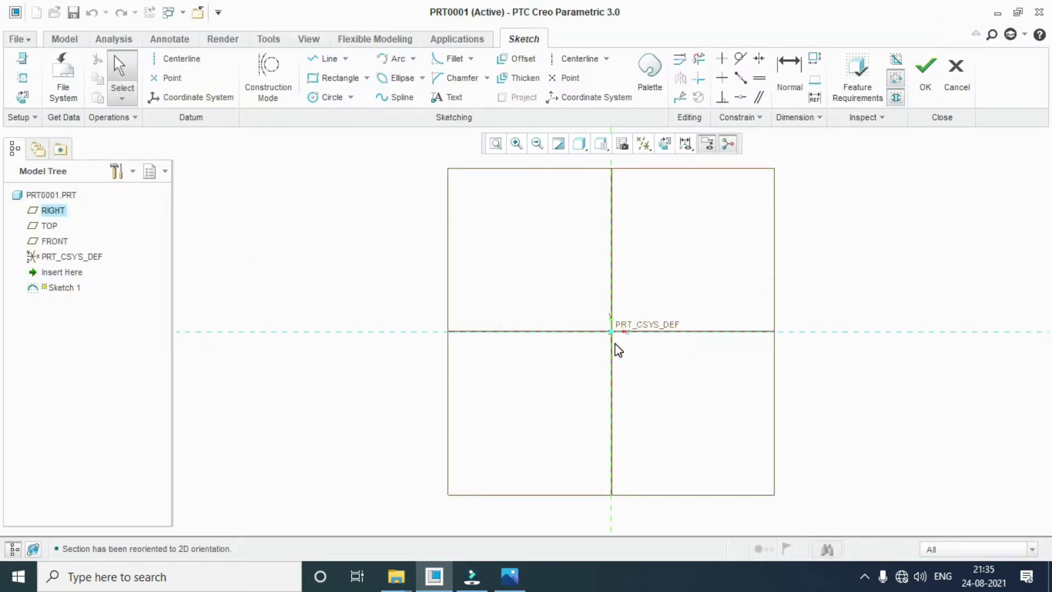
click(340, 59)
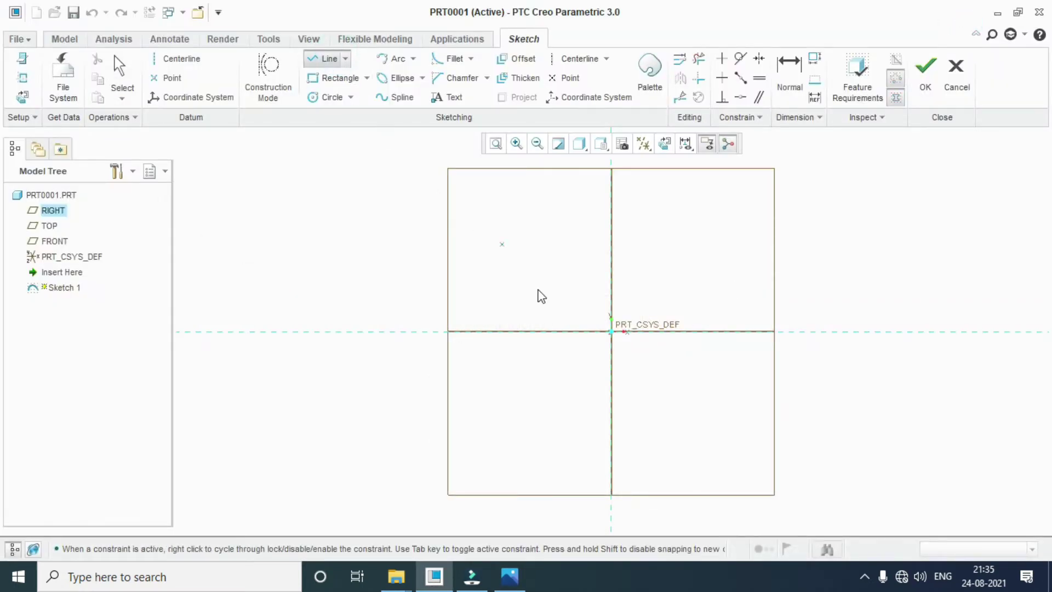
click(612, 332)
click(612, 276)
click(720, 275)
click(720, 227)
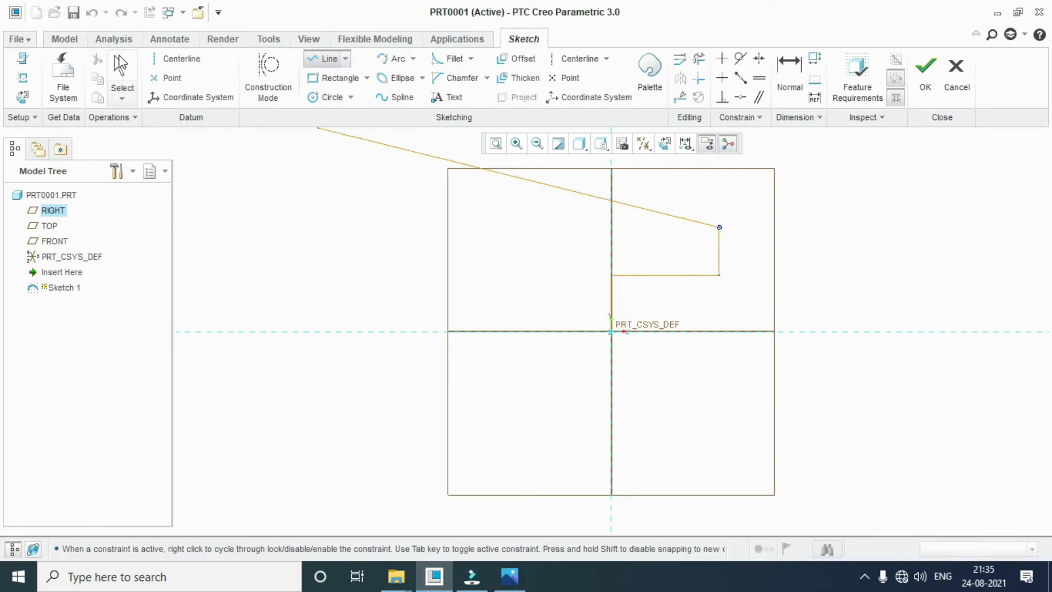
click(119, 68)
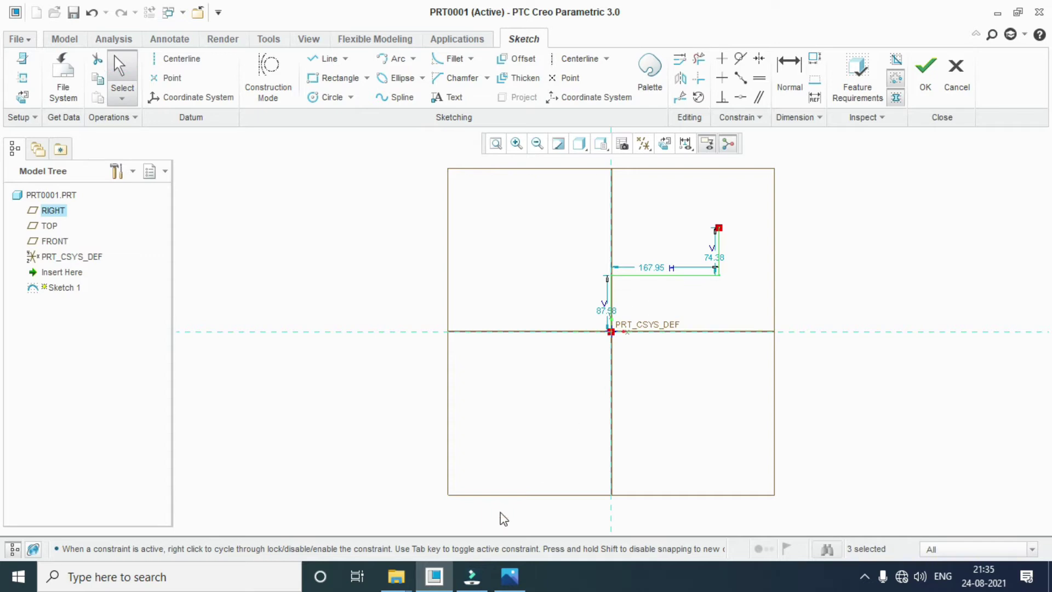
click(510, 575)
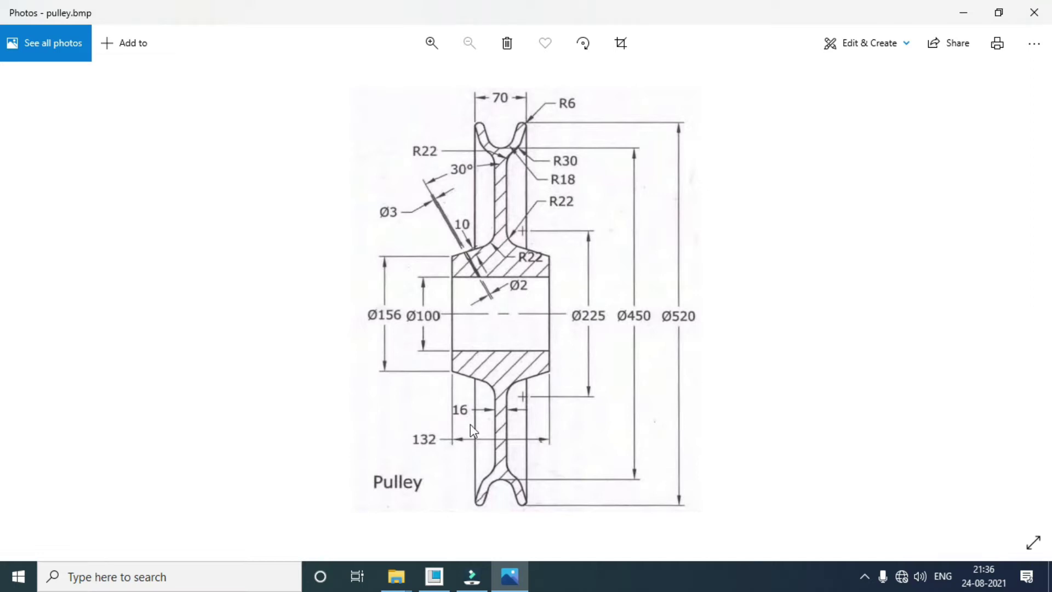
Step: Dimension the stepped lines to 50 high, 66 wide and 28 high, then recheck the drawing
click(434, 576)
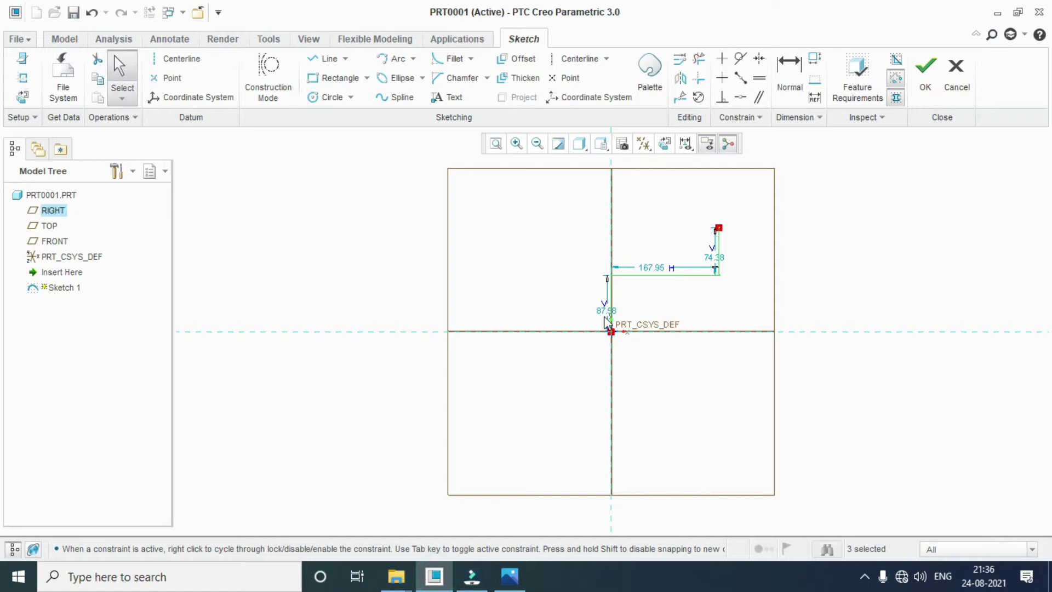
double_click(605, 310)
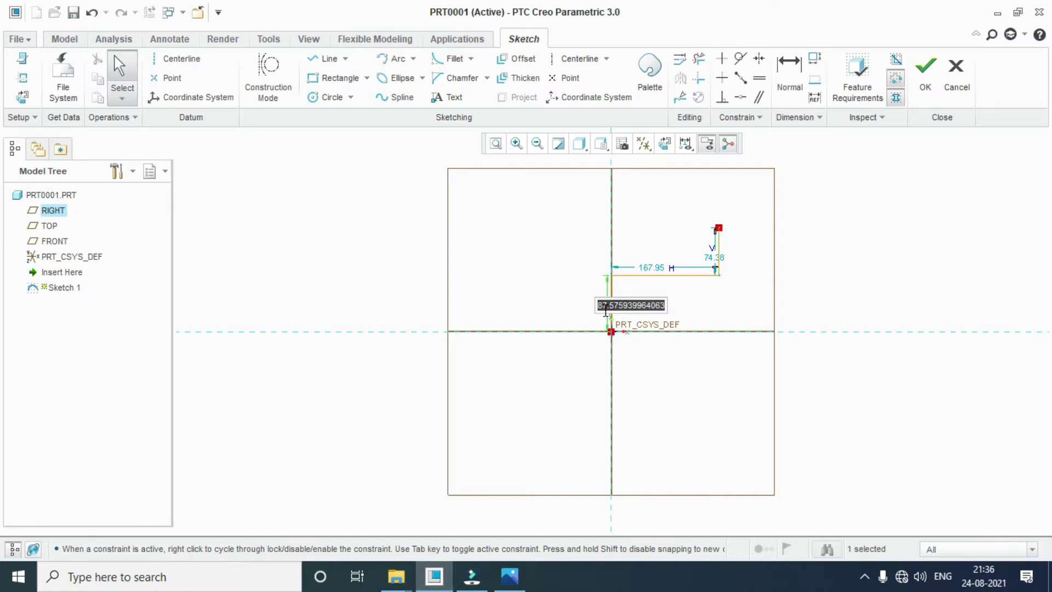
text(50)
key(Return)
double_click(564, 298)
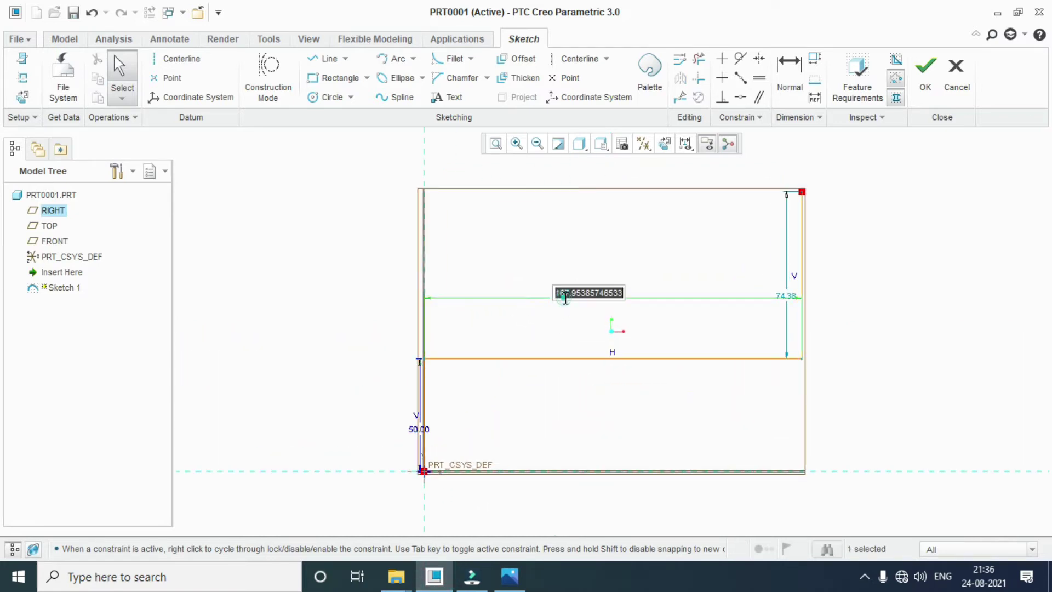
text(66)
key(Return)
double_click(688, 291)
text(28)
key(Return)
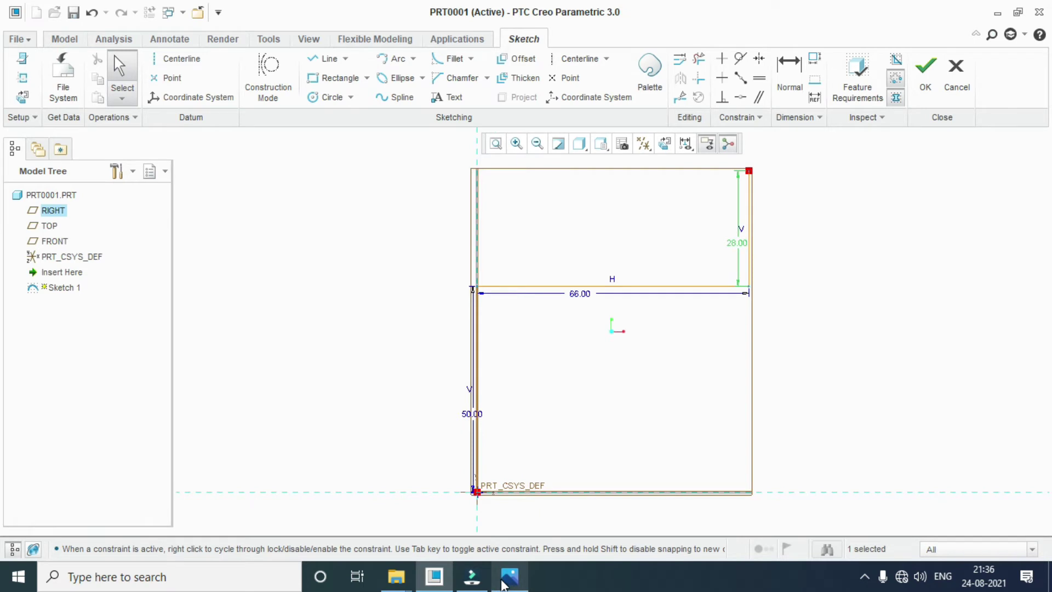
click(503, 582)
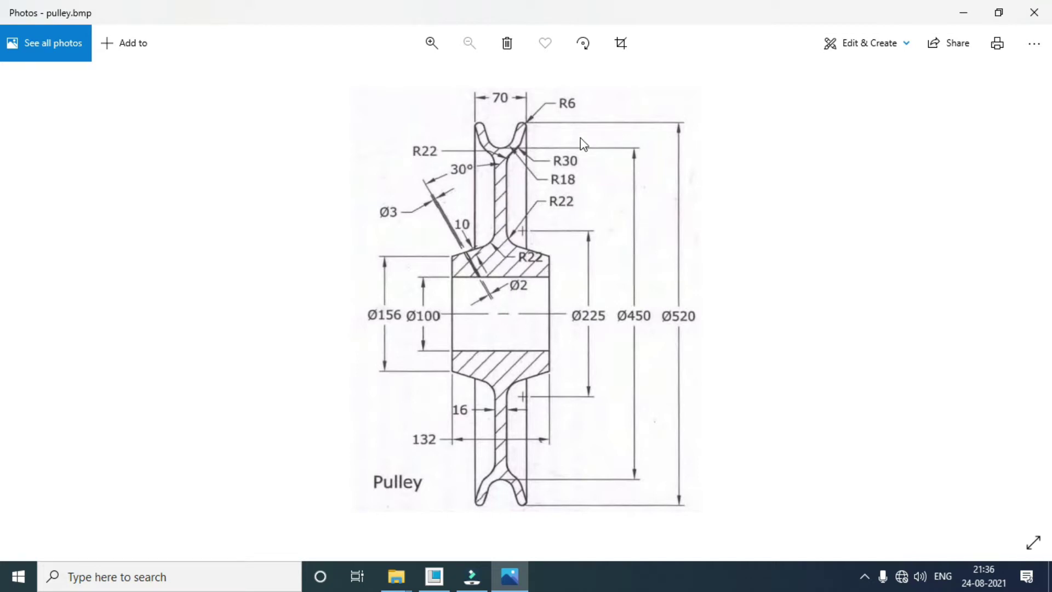
Step: Zoom out and draw a tall vertical line from the origin with a horizontal top segment
click(521, 574)
scroll(498, 439, up, 3)
scroll(486, 474, up, 3)
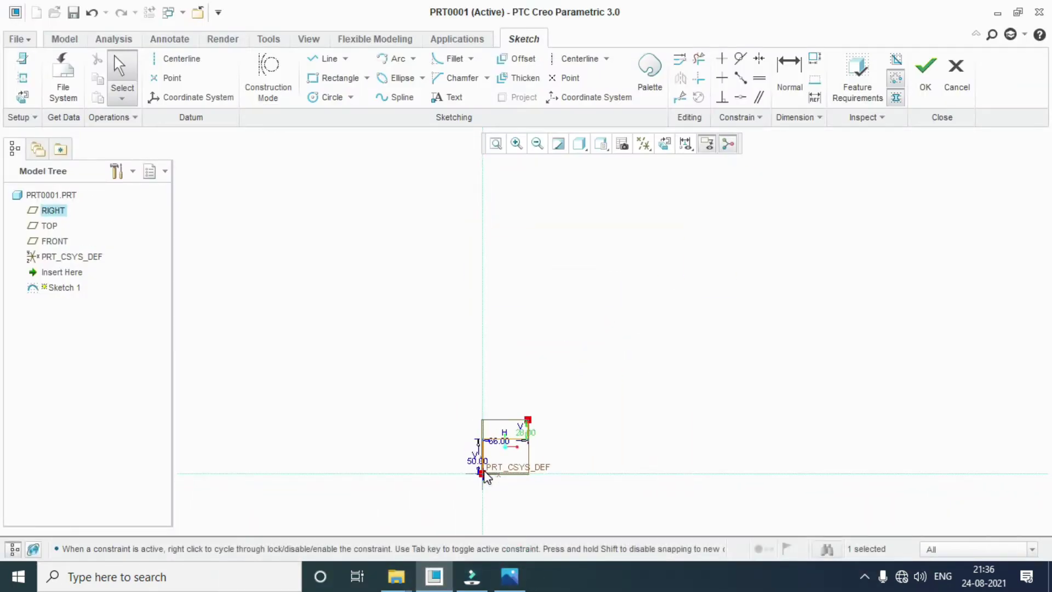
click(309, 39)
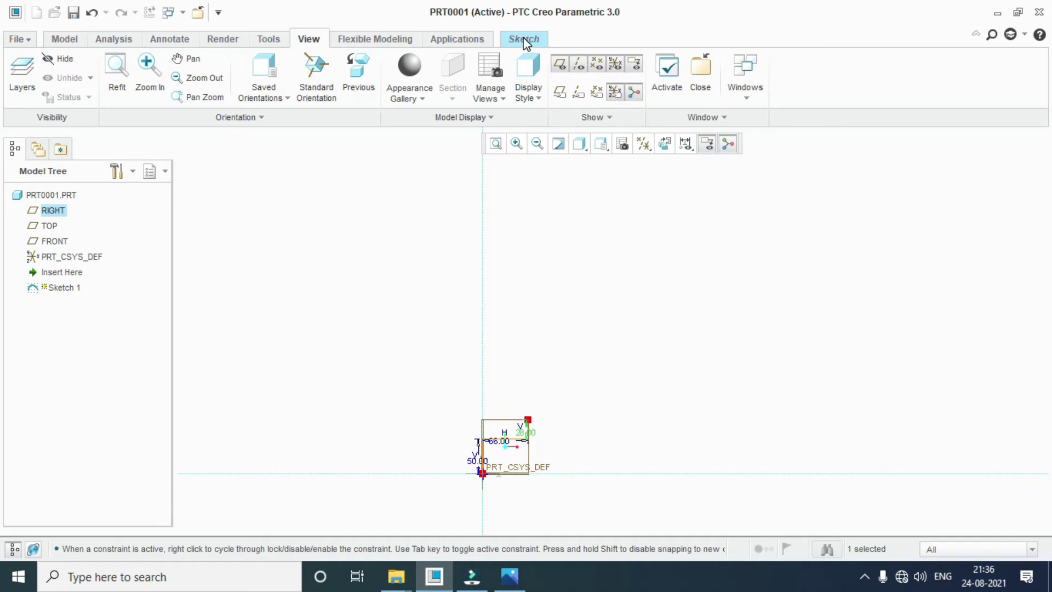
click(525, 40)
click(327, 59)
click(483, 474)
click(482, 226)
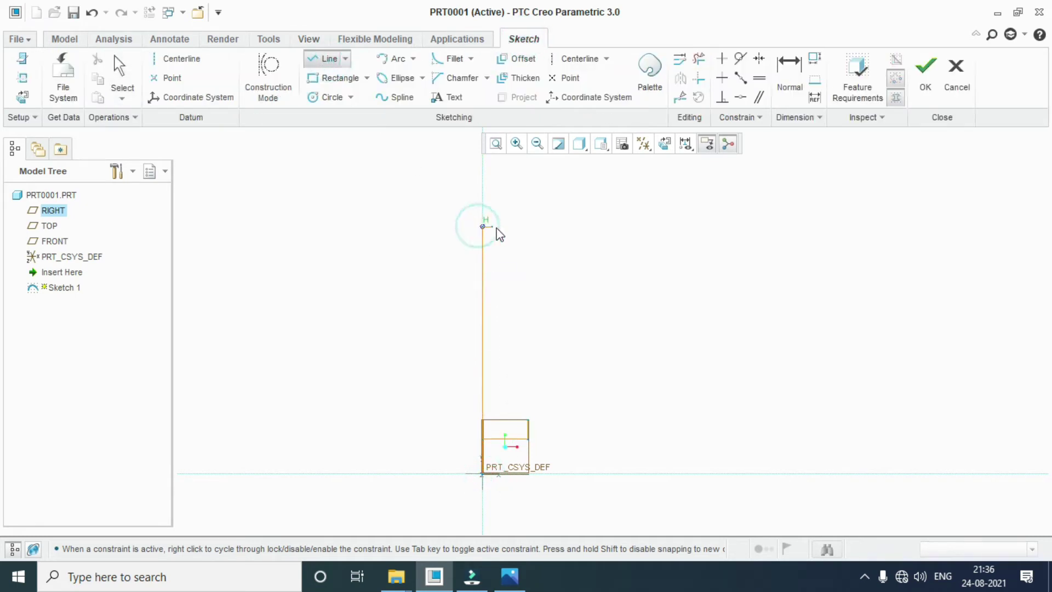
click(542, 226)
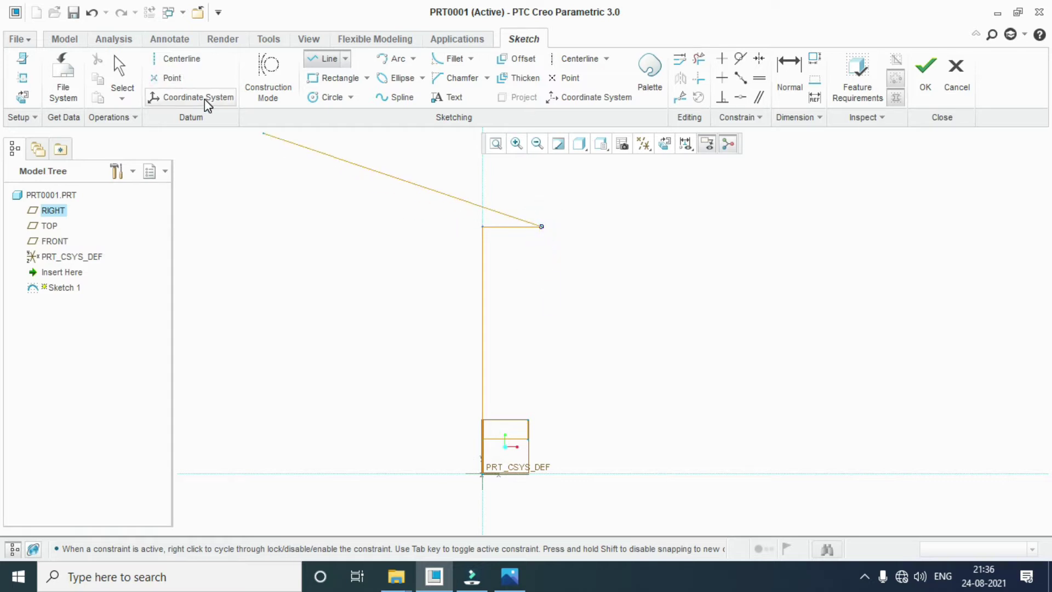
click(126, 69)
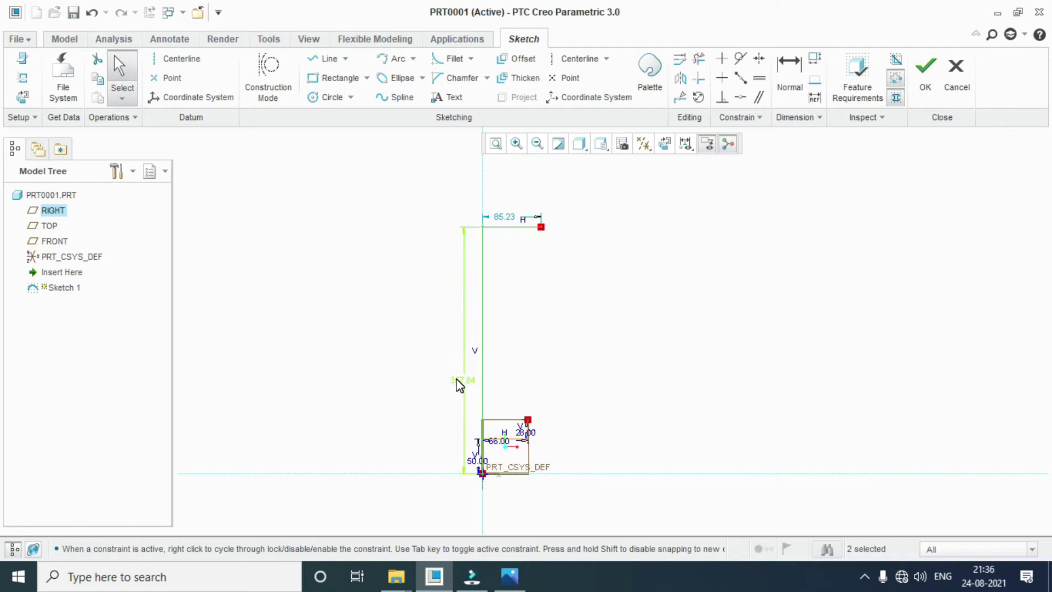
Step: Set the tall vertical line's height to 260 (520/2)
double_click(457, 378)
text(520/2)
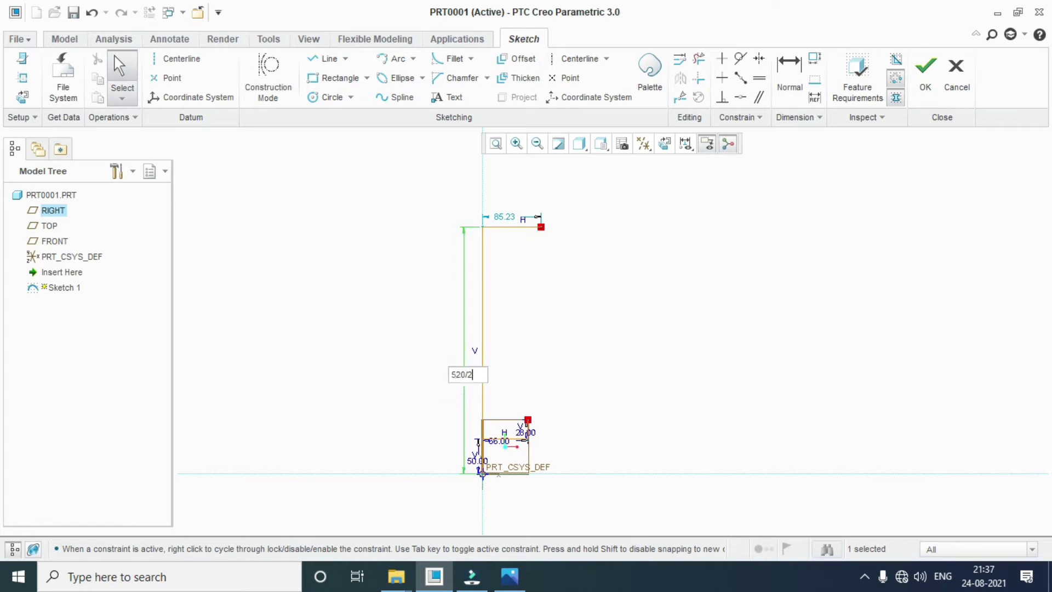
key(Return)
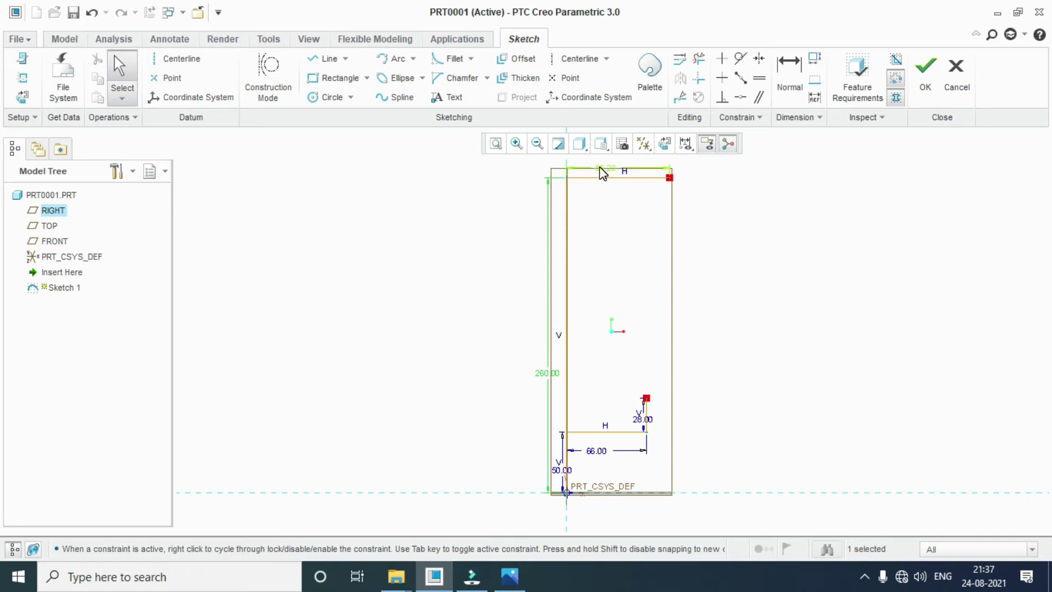
Step: Check the drawing and set the top horizontal line's width to 35
click(509, 576)
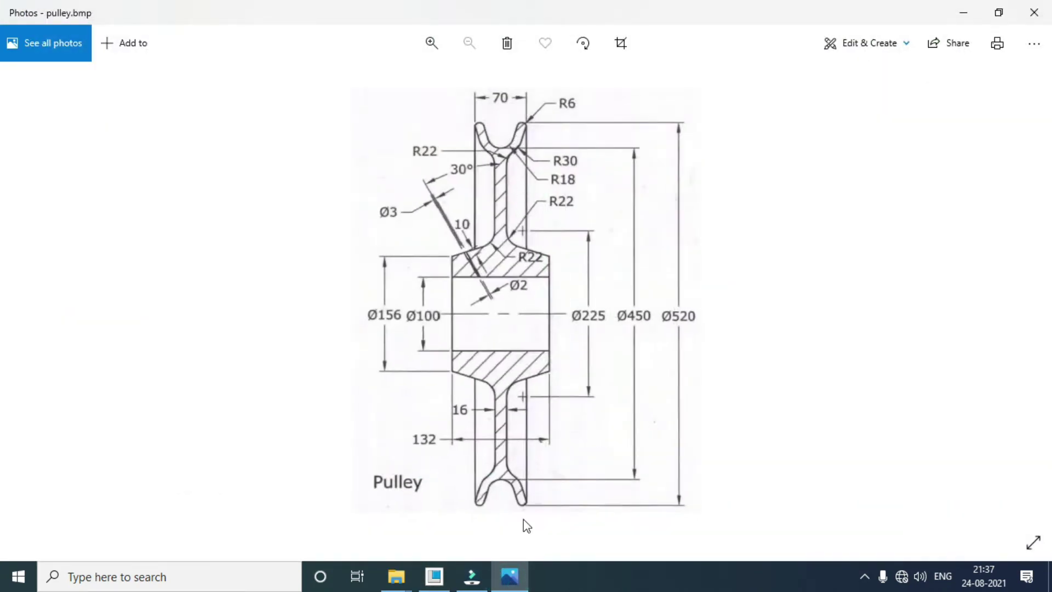
click(434, 576)
double_click(604, 172)
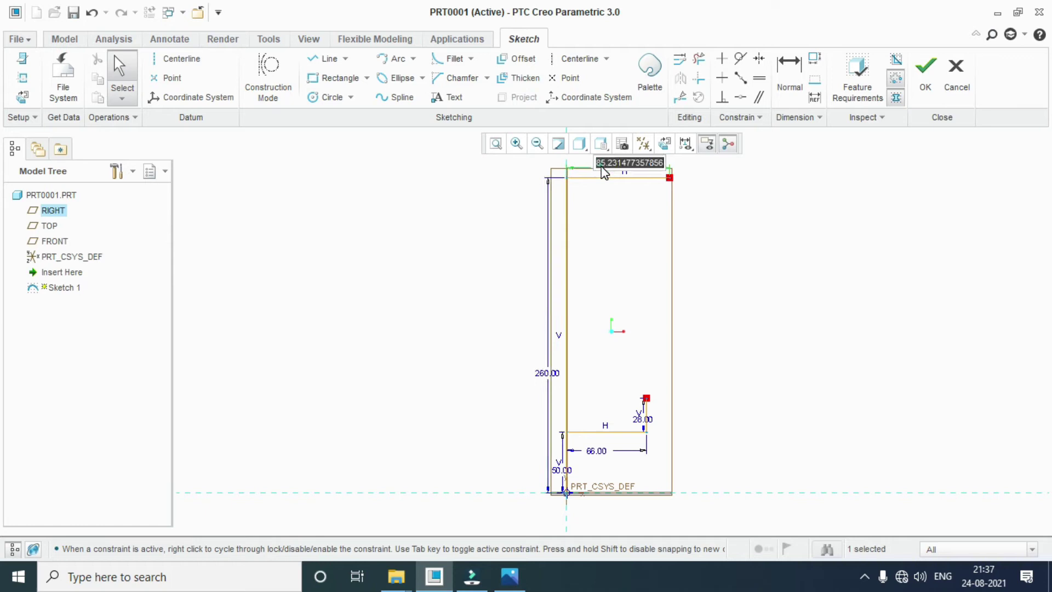
text(35)
key(Return)
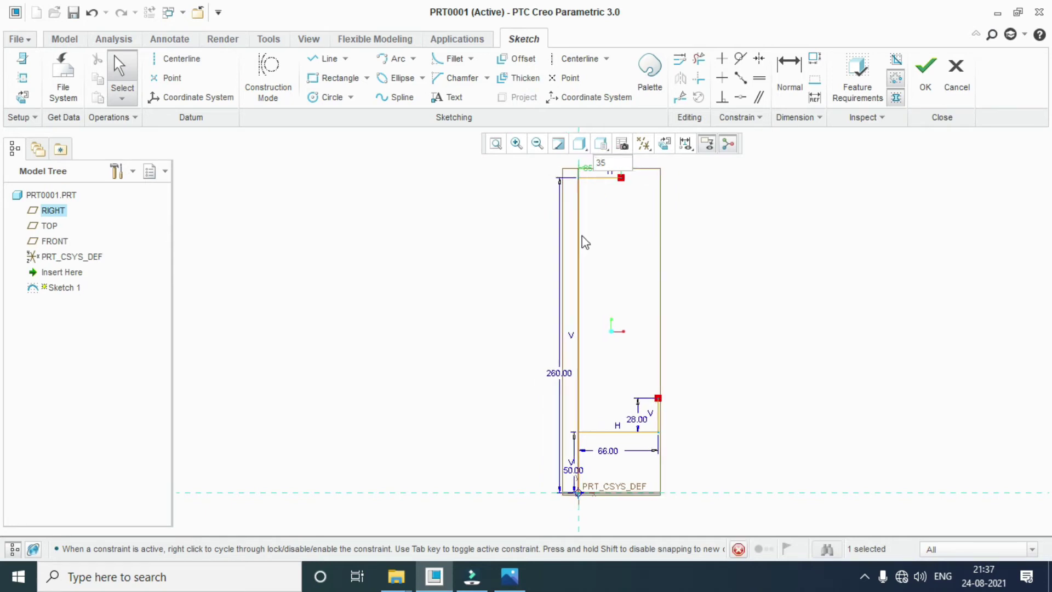
Step: Draw a short line down from the rim's top corner, then inward toward the centreline
click(508, 577)
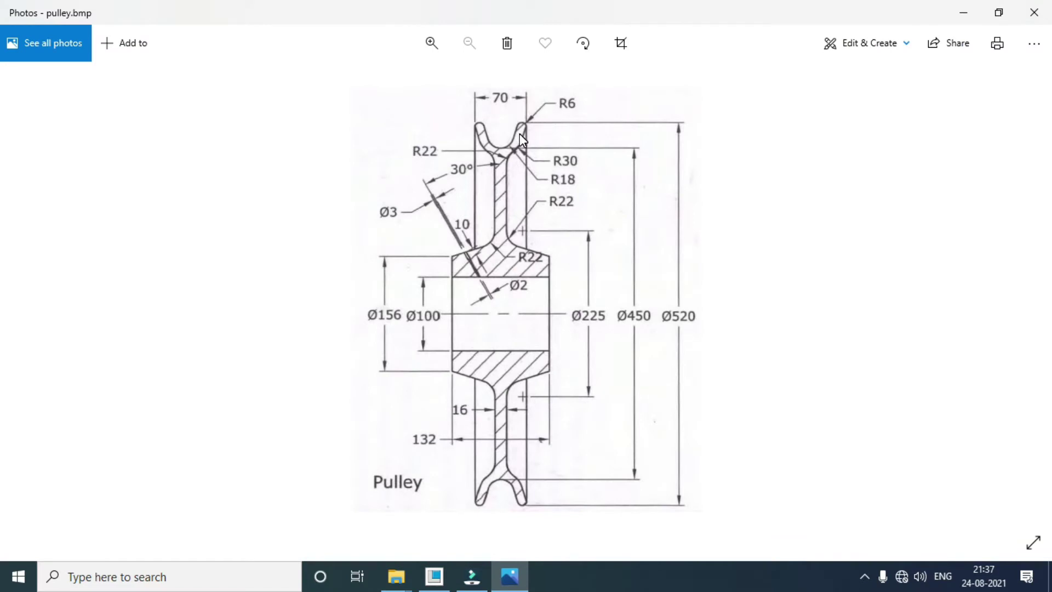
click(514, 570)
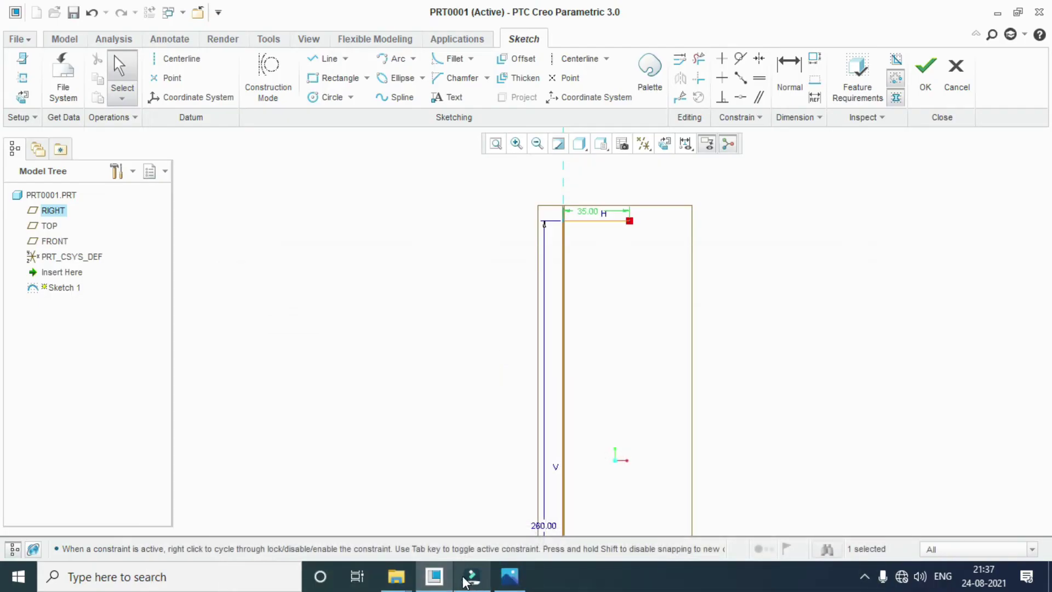
click(313, 58)
click(629, 221)
click(629, 257)
click(597, 257)
click(126, 63)
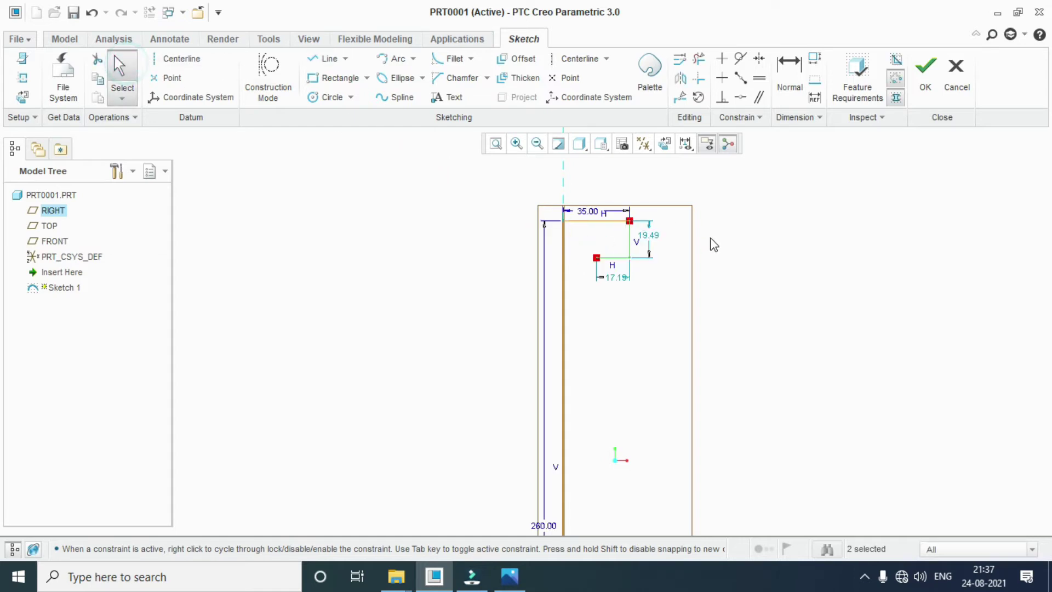
Step: Set both new short lines, vertical and horizontal, to 6 mm
double_click(653, 241)
text(6)
key(Return)
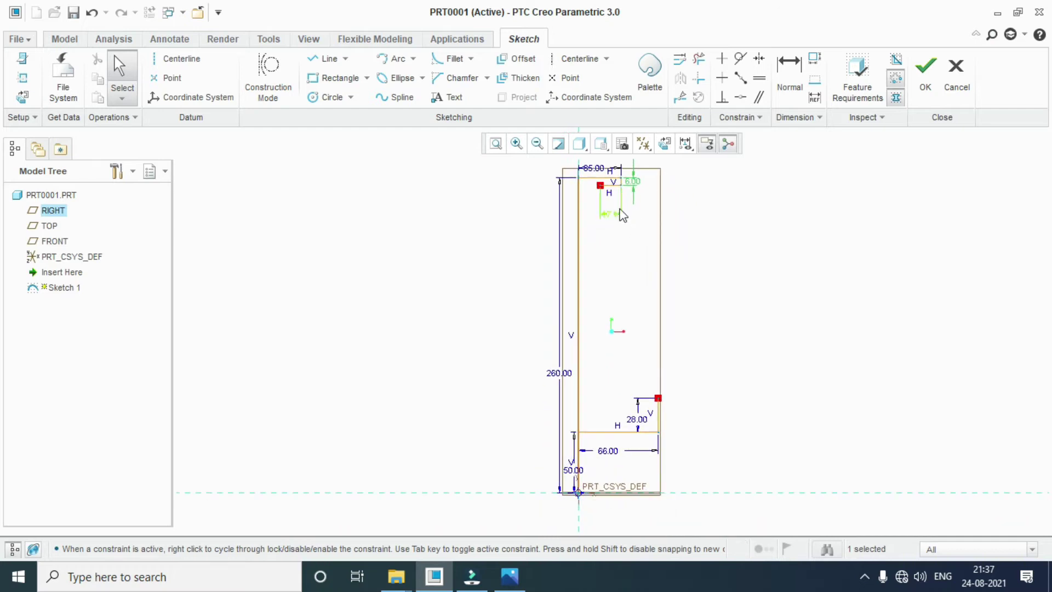
double_click(610, 213)
text(6)
key(Return)
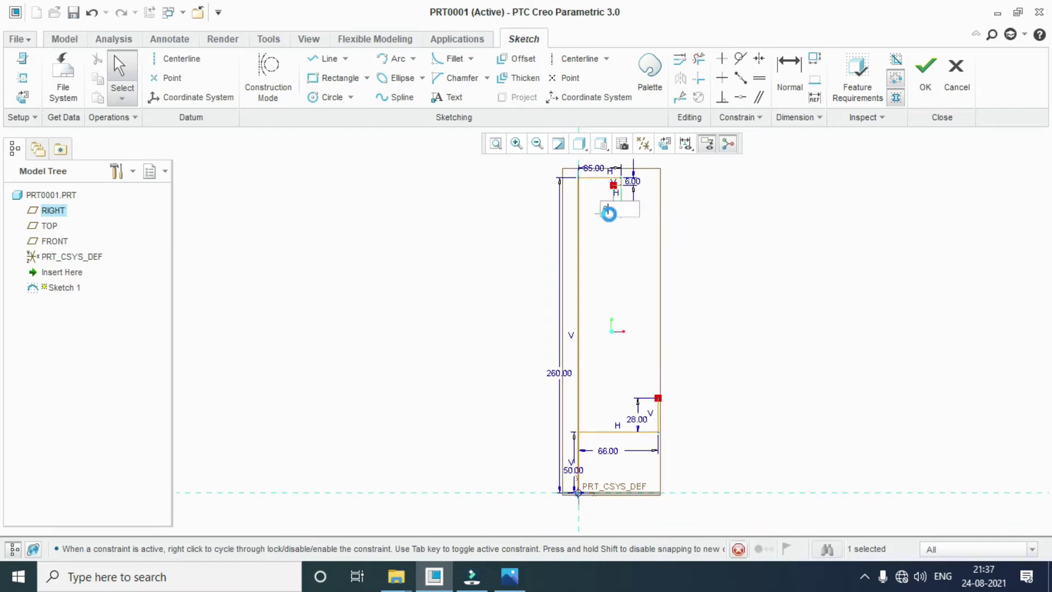
Step: Draw a small circle centred at the 6 mm step's end passing through the rim corner
scroll(617, 173, up, 3)
scroll(617, 173, up, 3)
scroll(617, 172, up, 2)
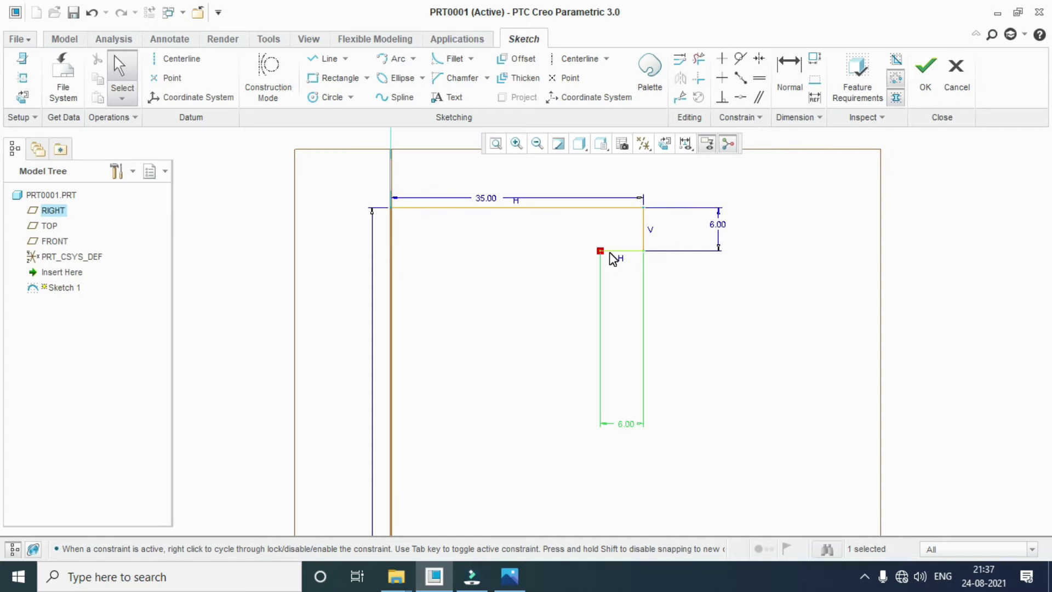
click(312, 99)
click(601, 251)
click(643, 250)
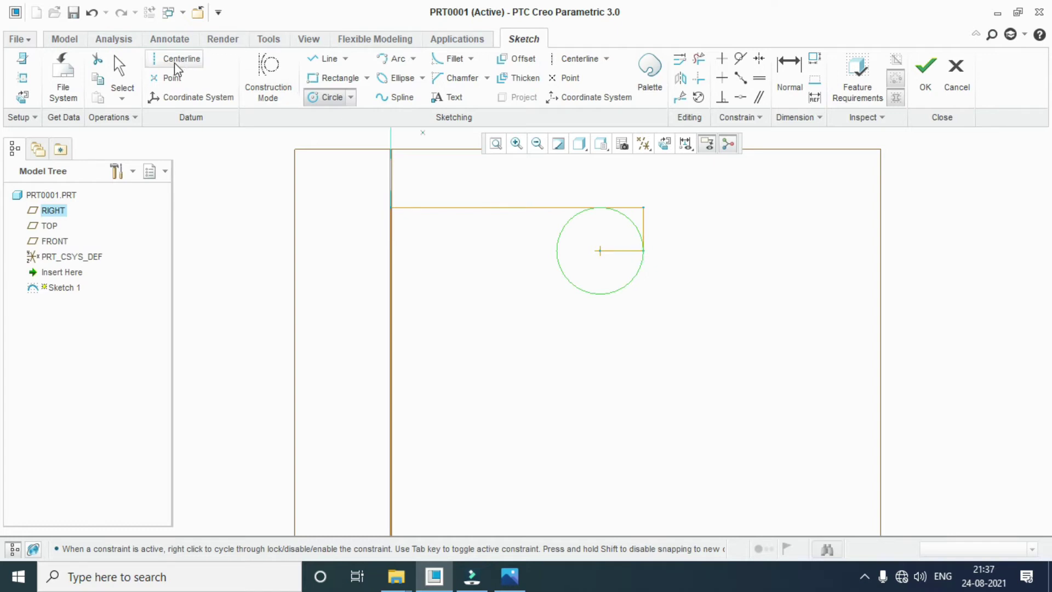
click(118, 67)
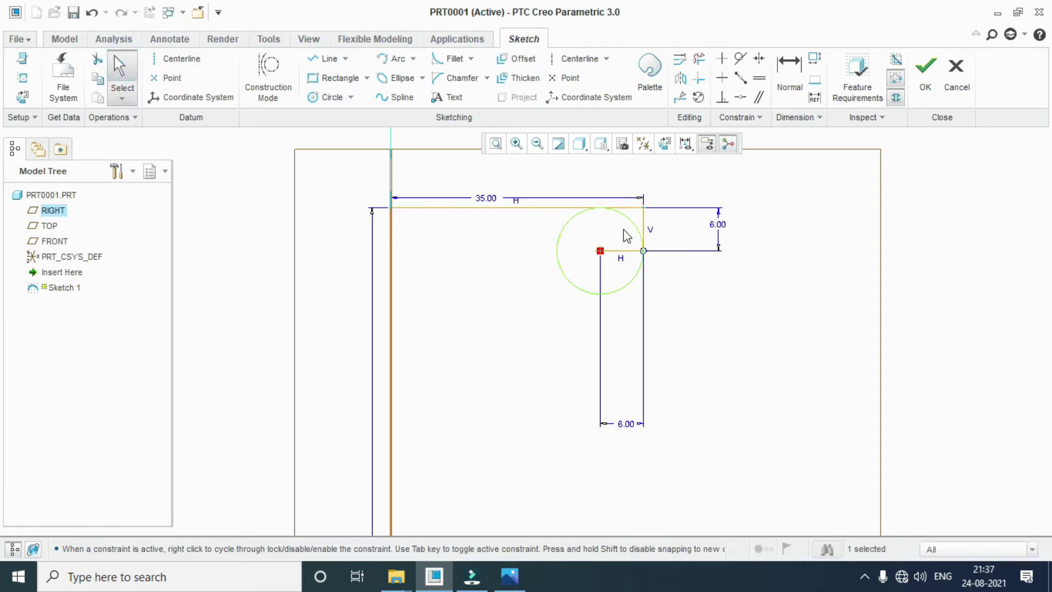
click(510, 576)
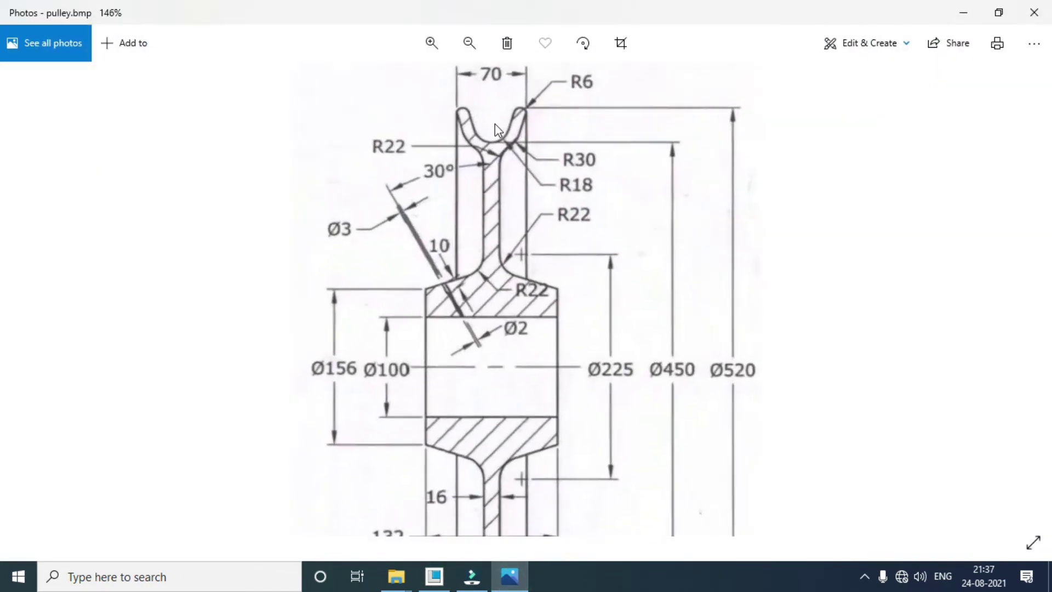
Step: Zoom over the drawing's groove and hub dimensions, then return to the Creo sketch
scroll(495, 123, up, 2)
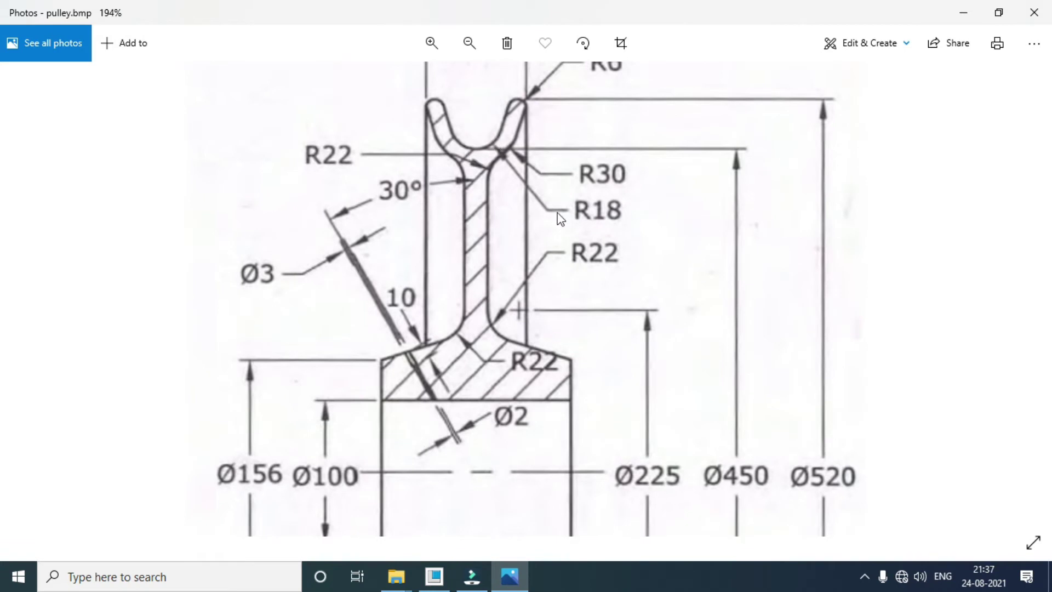
scroll(603, 289, down, 2)
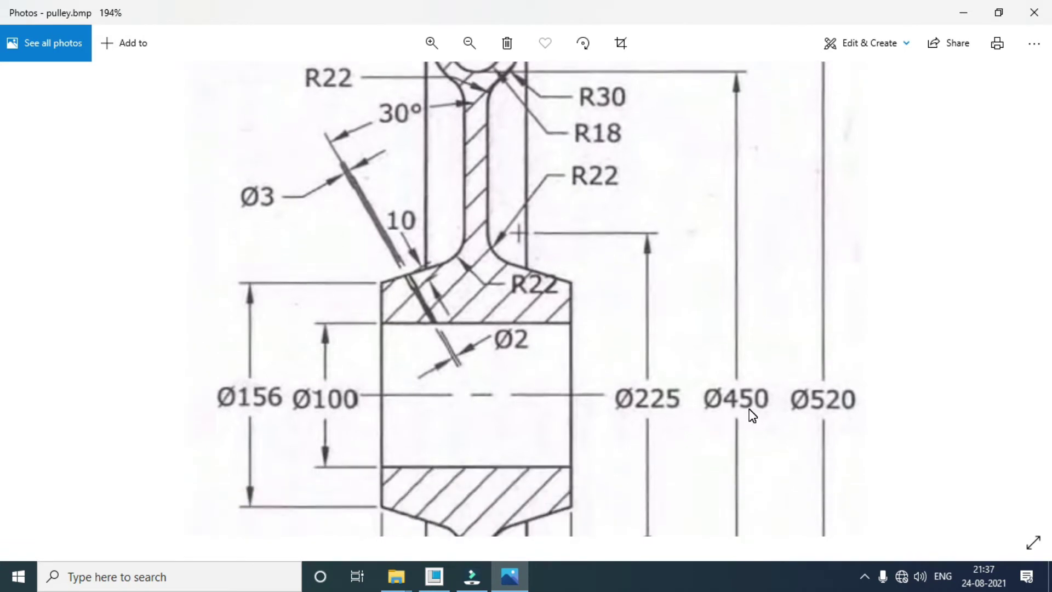
click(471, 576)
scroll(355, 254, up, 3)
scroll(351, 181, down, 2)
Step: Draw a line up from the base and across the centreline, setting its height to 225 (450/2)
click(329, 58)
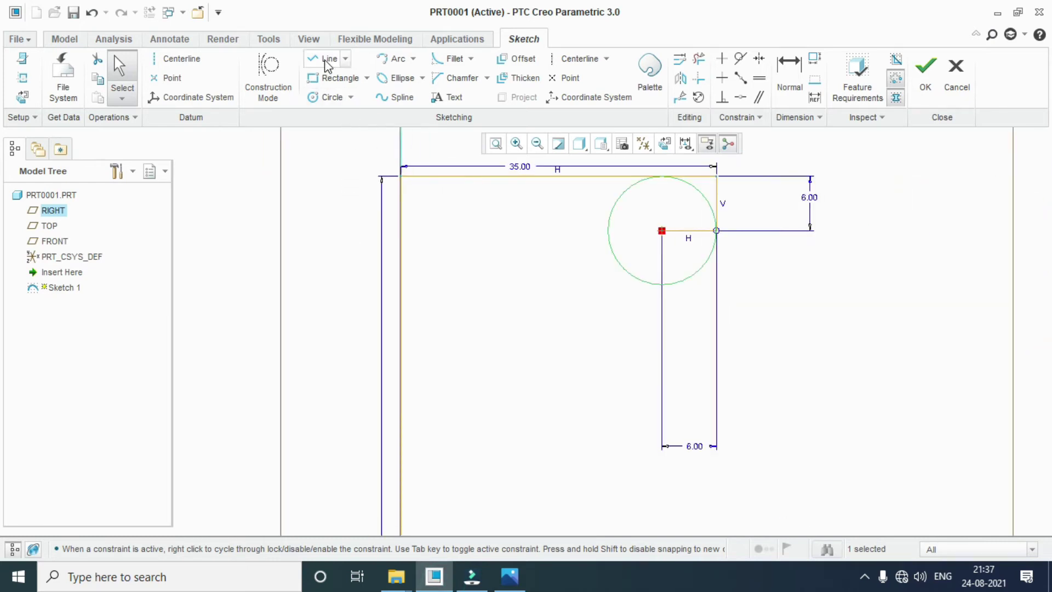
scroll(372, 183, down, 2)
scroll(518, 327, down, 2)
scroll(596, 445, down, 1)
scroll(600, 482, down, 2)
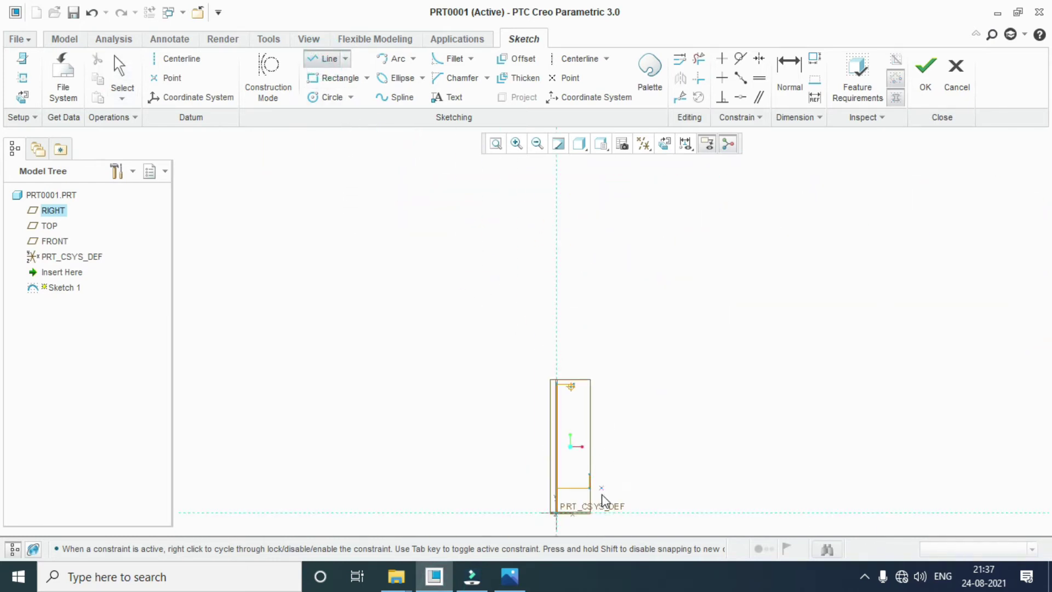
scroll(602, 512, up, 3)
click(628, 494)
scroll(603, 300, up, 2)
scroll(601, 322, up, 1)
scroll(600, 321, down, 3)
scroll(601, 323, down, 3)
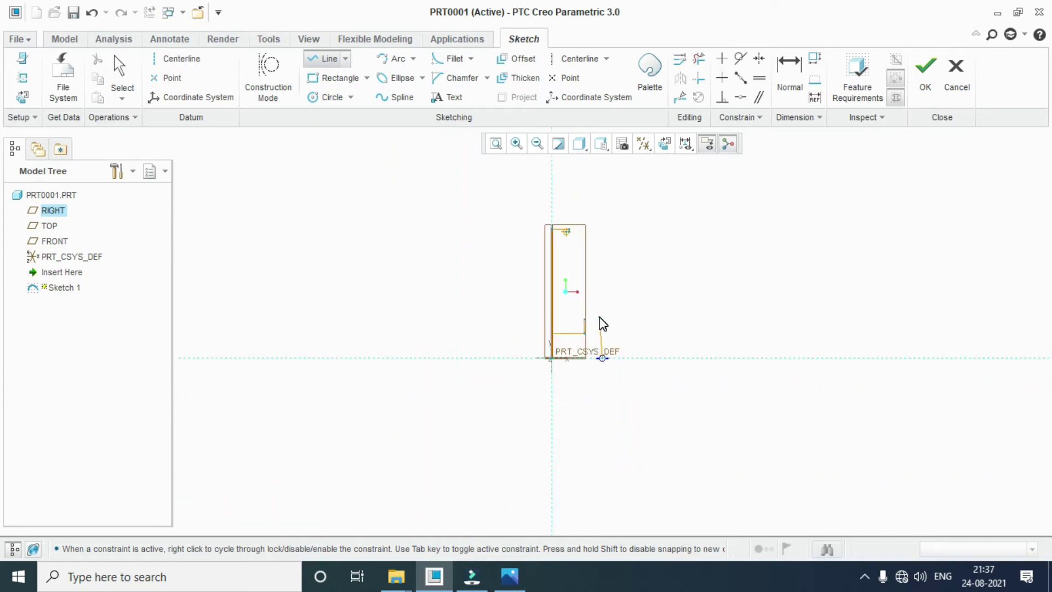
click(603, 257)
click(522, 258)
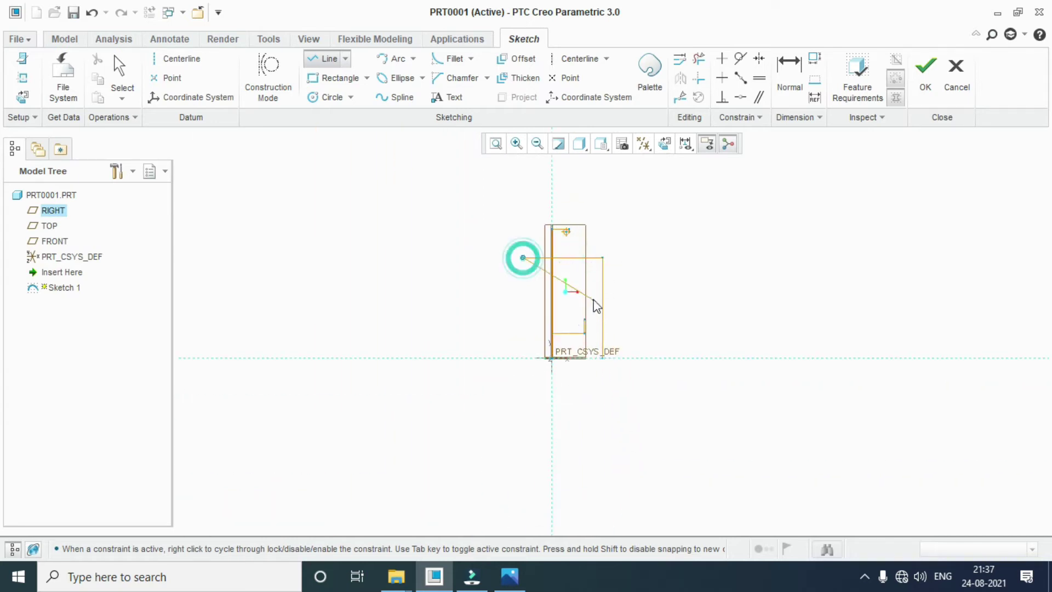
middle_click(613, 310)
double_click(598, 322)
text(4)
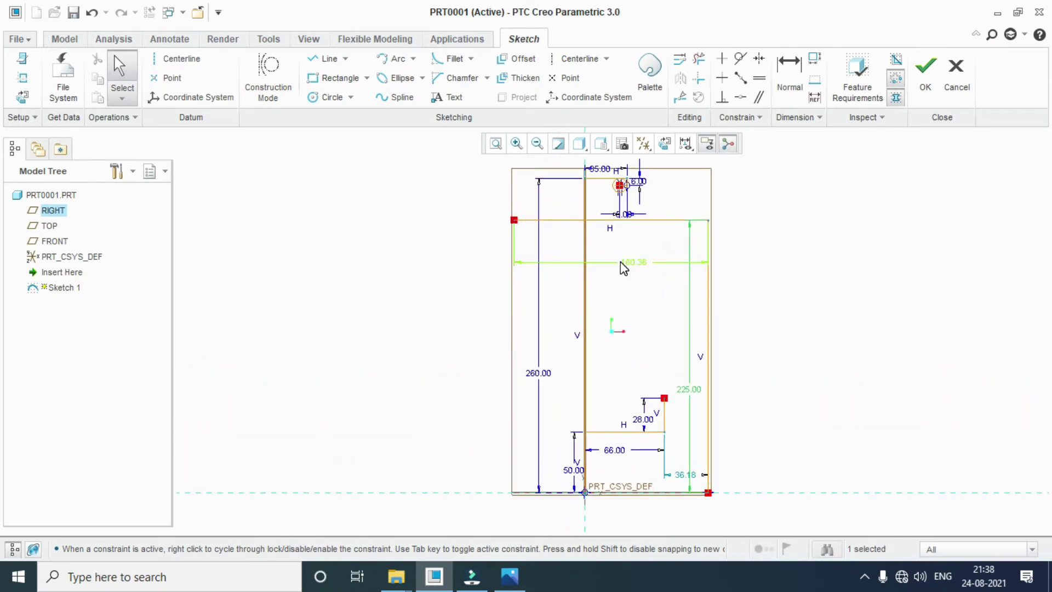
Step: Draw a large circle centred on the centreline, touching the new horizontal line
scroll(609, 306, up, 2)
scroll(616, 339, up, 2)
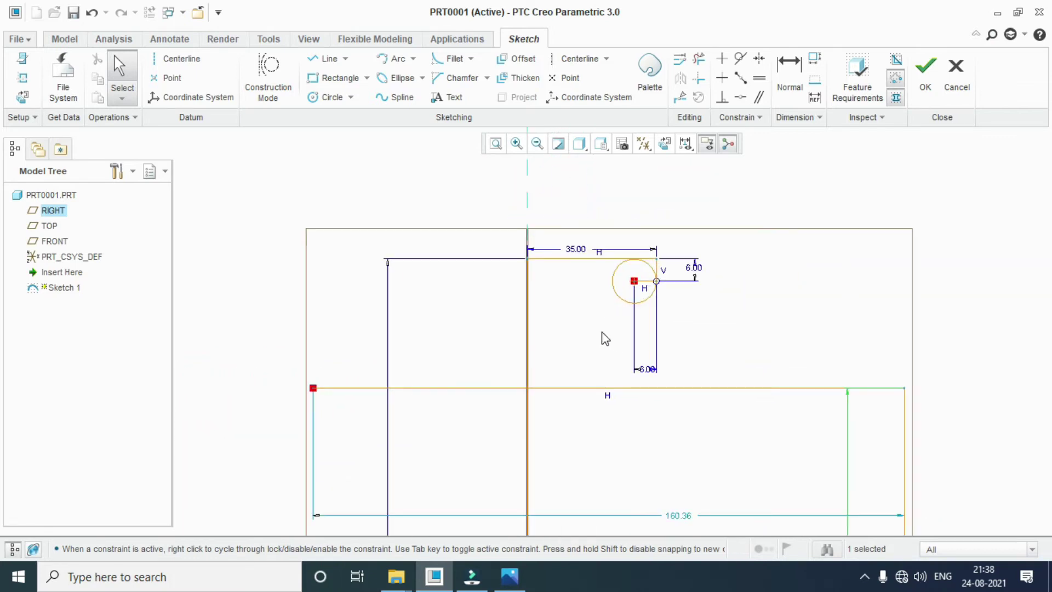
click(324, 98)
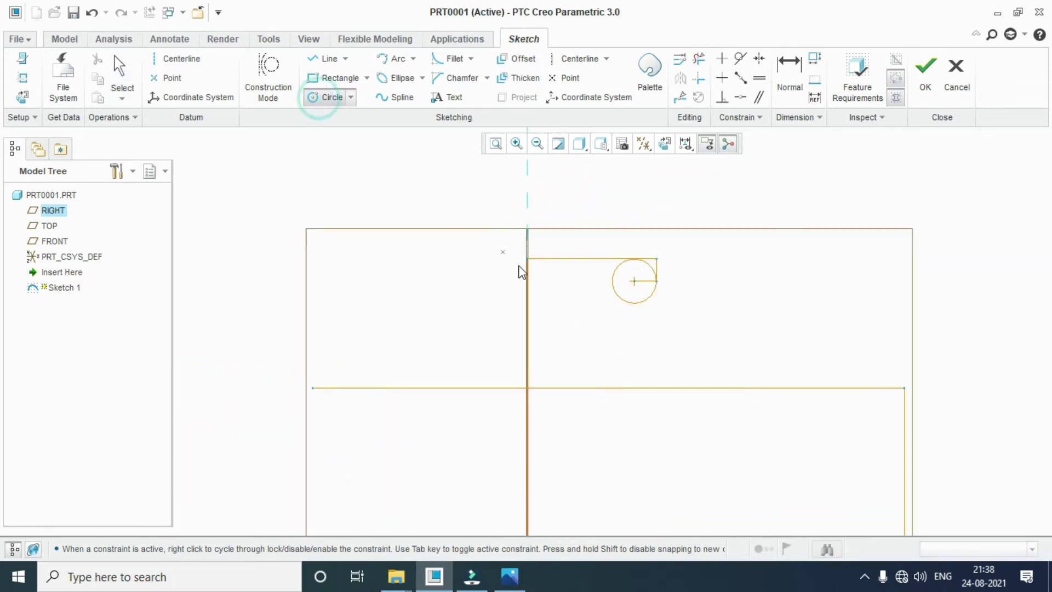
click(528, 316)
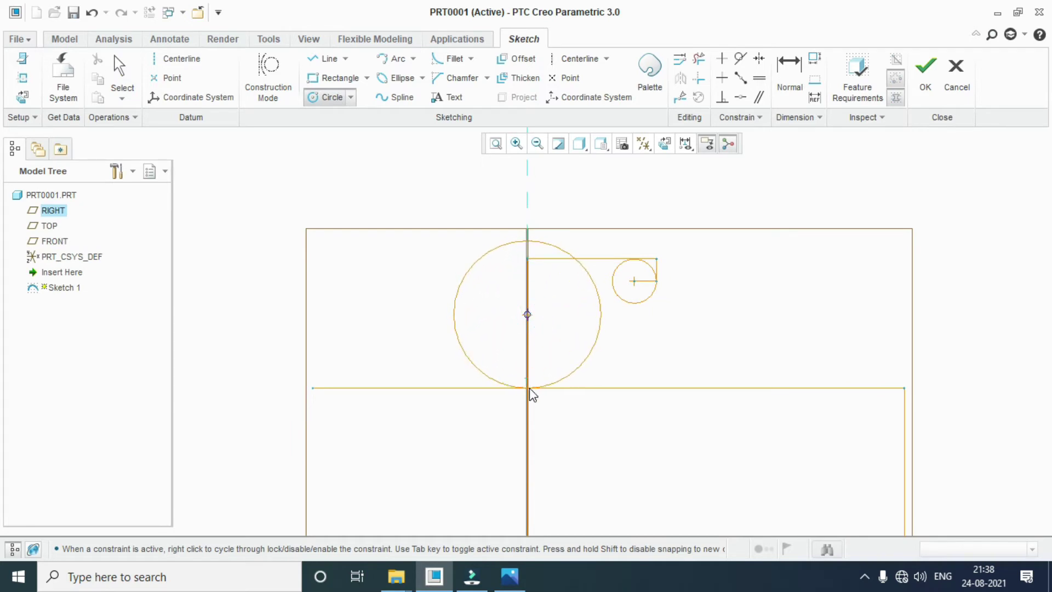
click(530, 388)
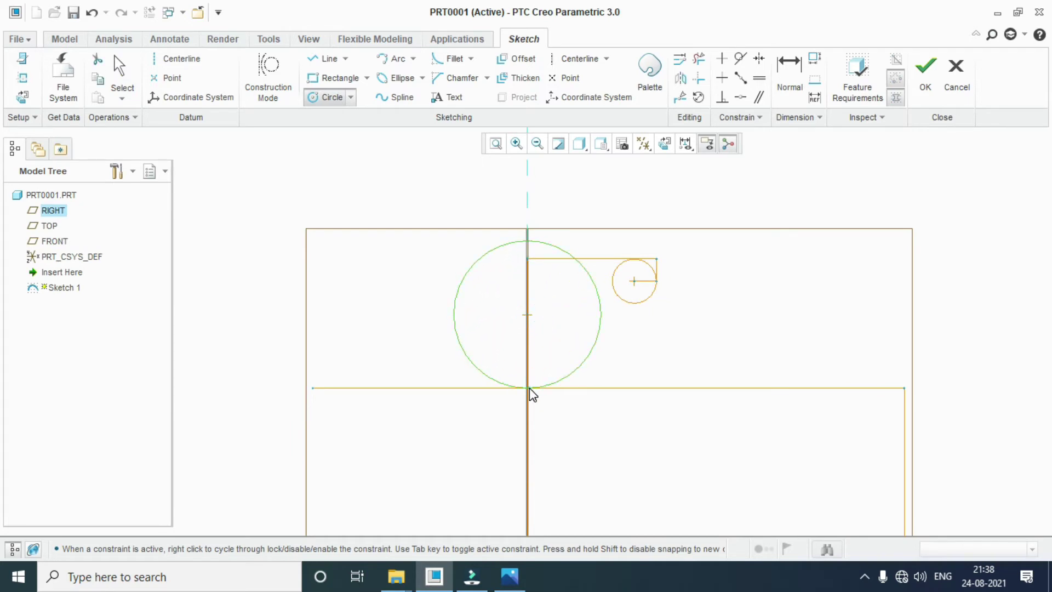
Step: Finish the circle, review the pulley drawing, and open the large circle's diameter for editing
middle_click(612, 360)
click(510, 576)
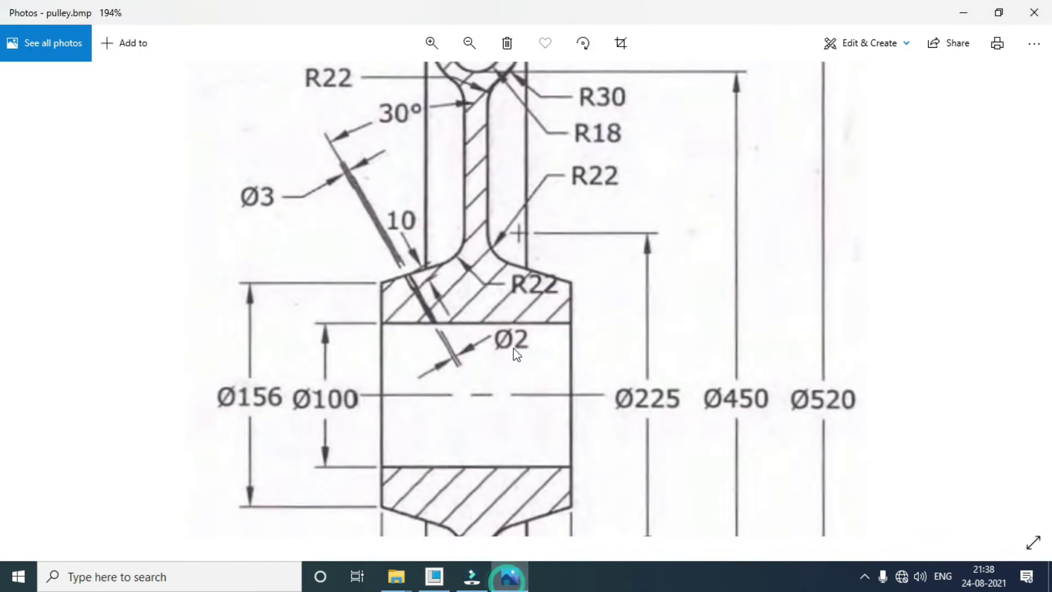
scroll(442, 313, up, 1)
scroll(442, 314, down, 1)
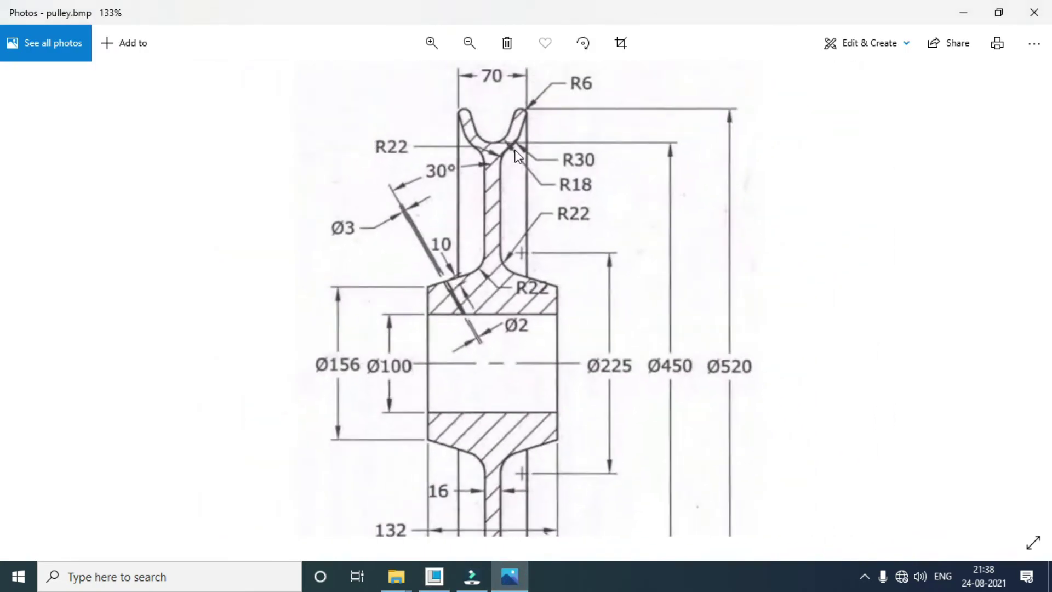
click(444, 573)
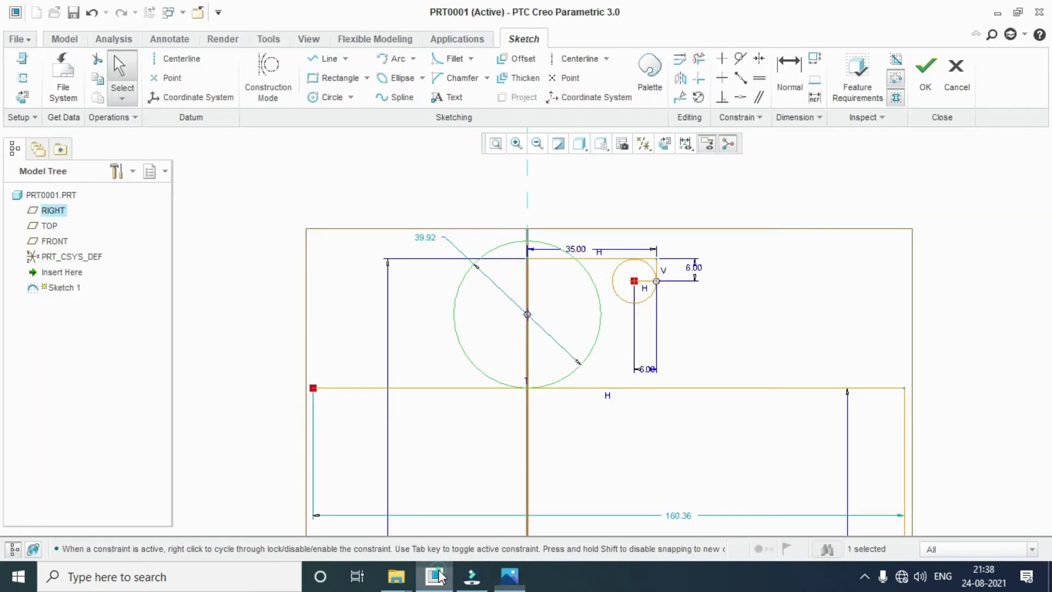
double_click(425, 238)
Step: Set the large circle's diameter to 36
text(36)
key(Return)
scroll(448, 277, down, 3)
scroll(561, 251, up, 2)
scroll(562, 251, up, 3)
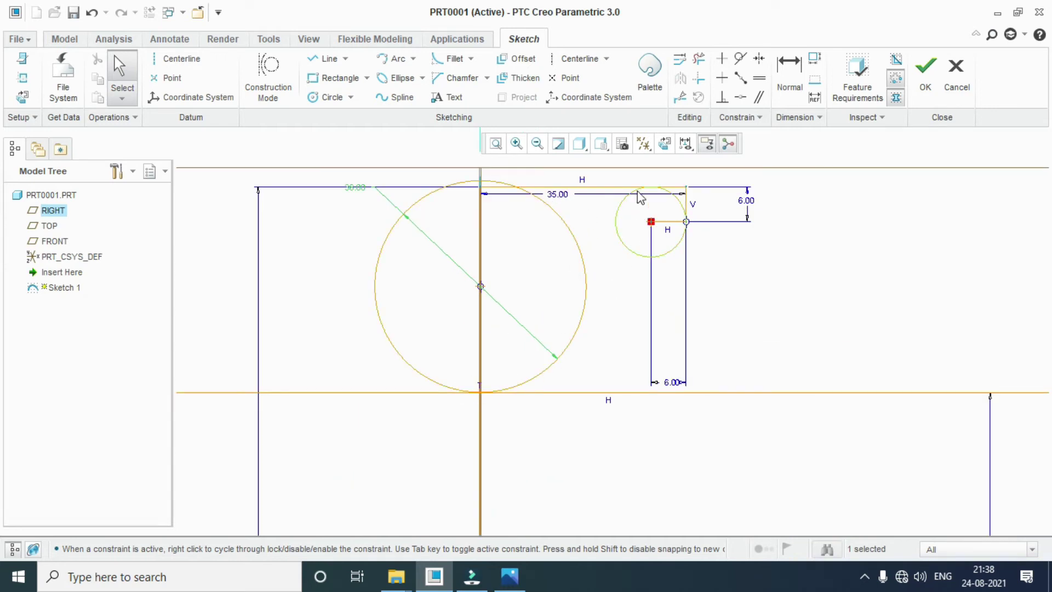
Step: Draw a tangent line from the large circle to the small groove circle
click(347, 58)
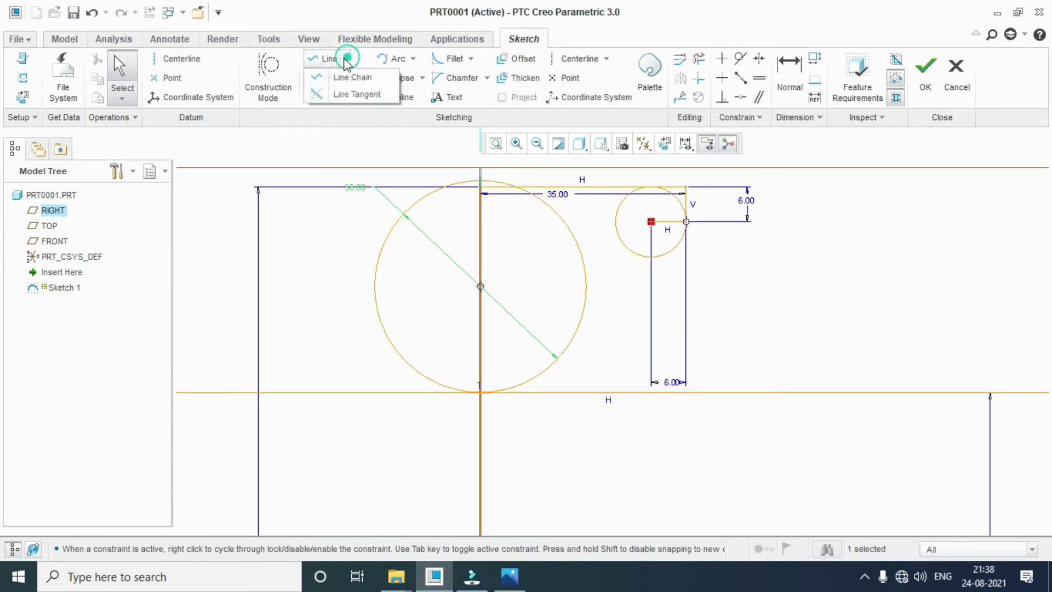
click(339, 95)
click(577, 332)
click(615, 210)
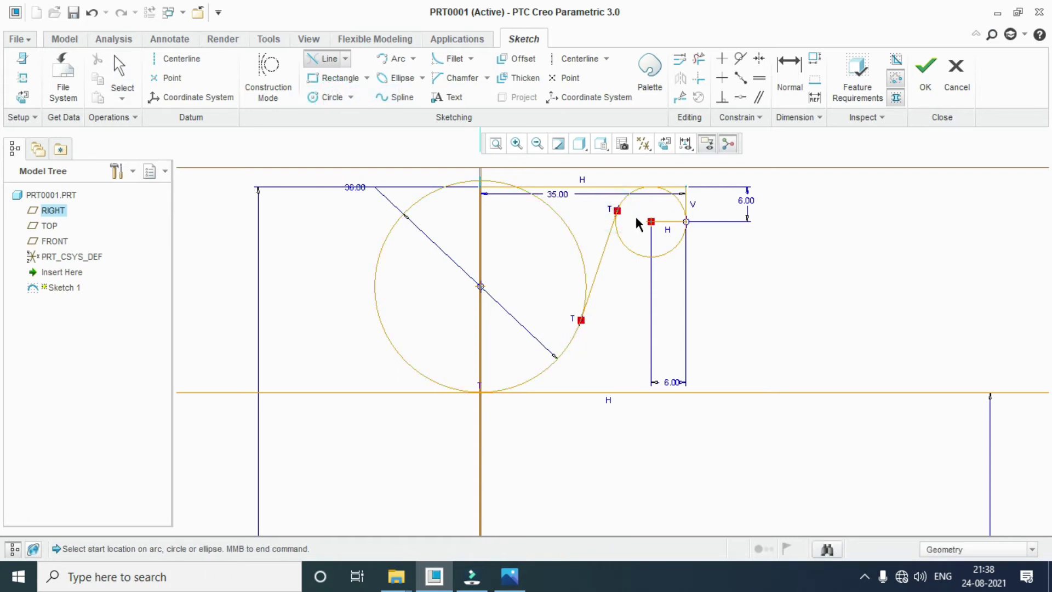
click(120, 68)
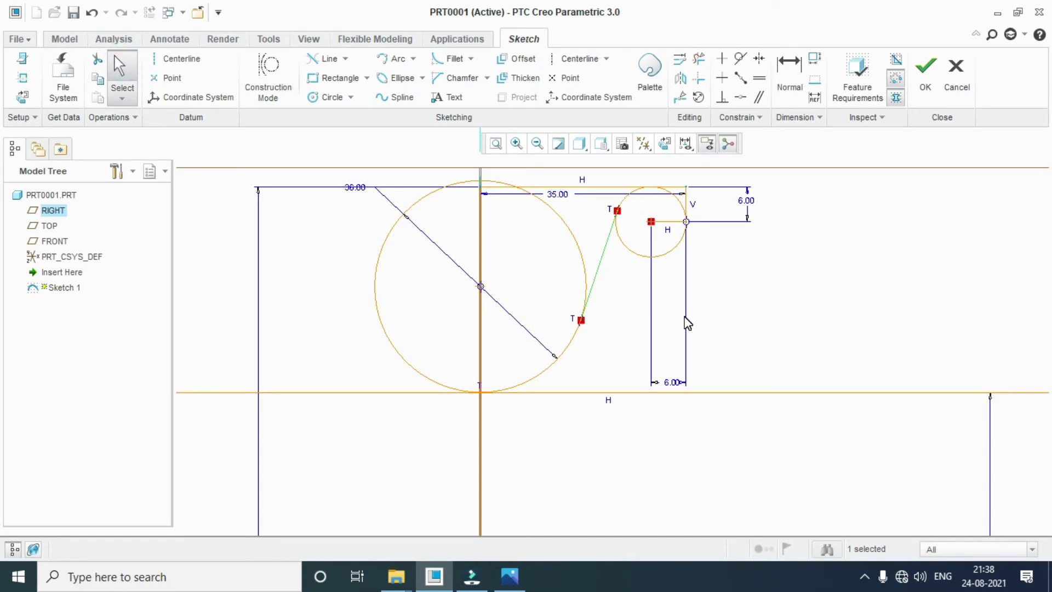
Step: Recheck the pulley drawing, then return to the sketch to add another circle
click(510, 576)
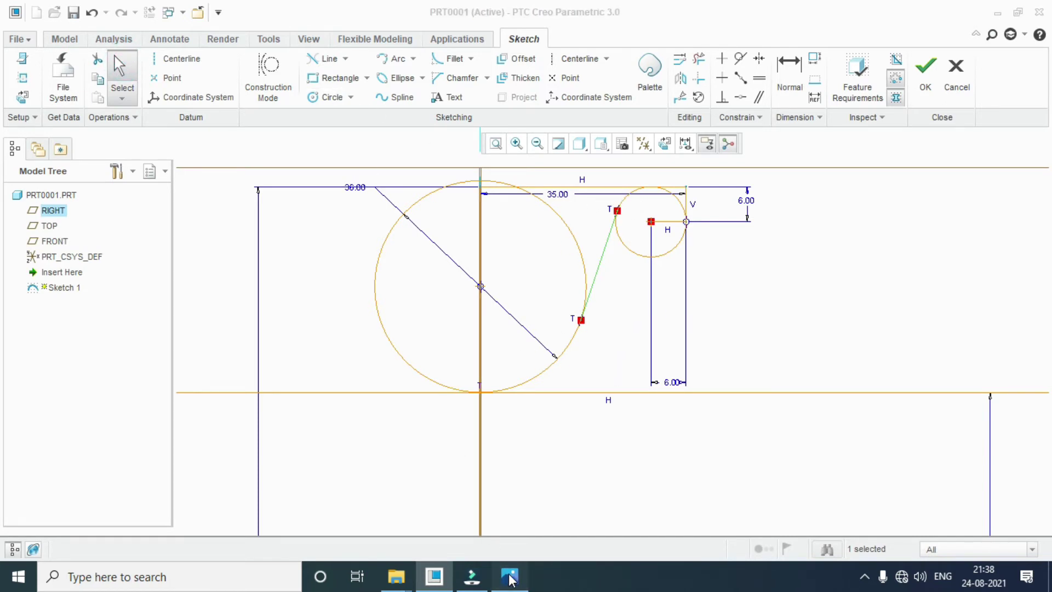
scroll(560, 138, up, 2)
scroll(608, 181, up, 2)
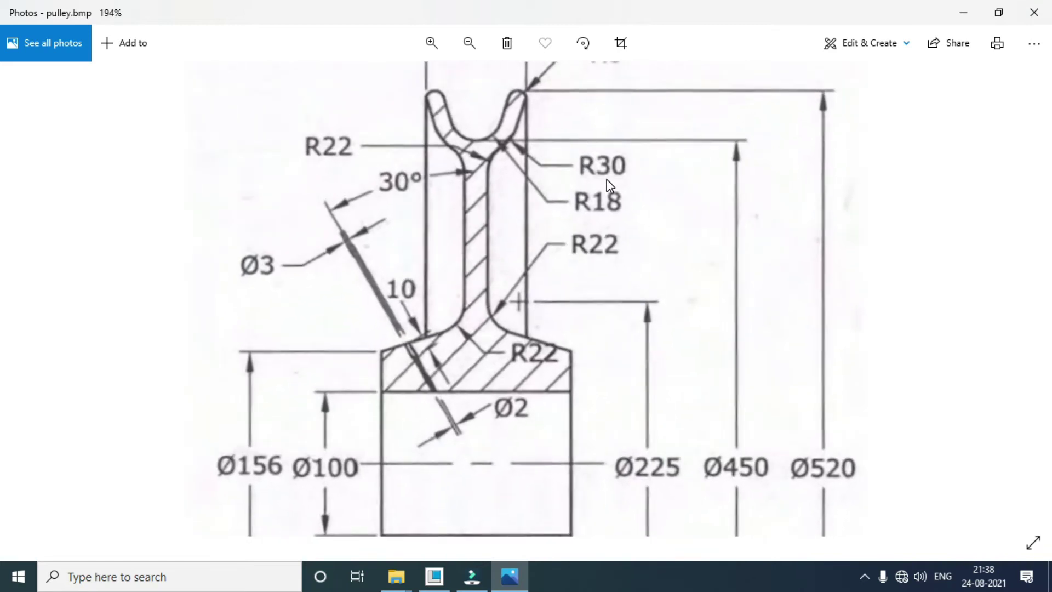
key(alt+Tab)
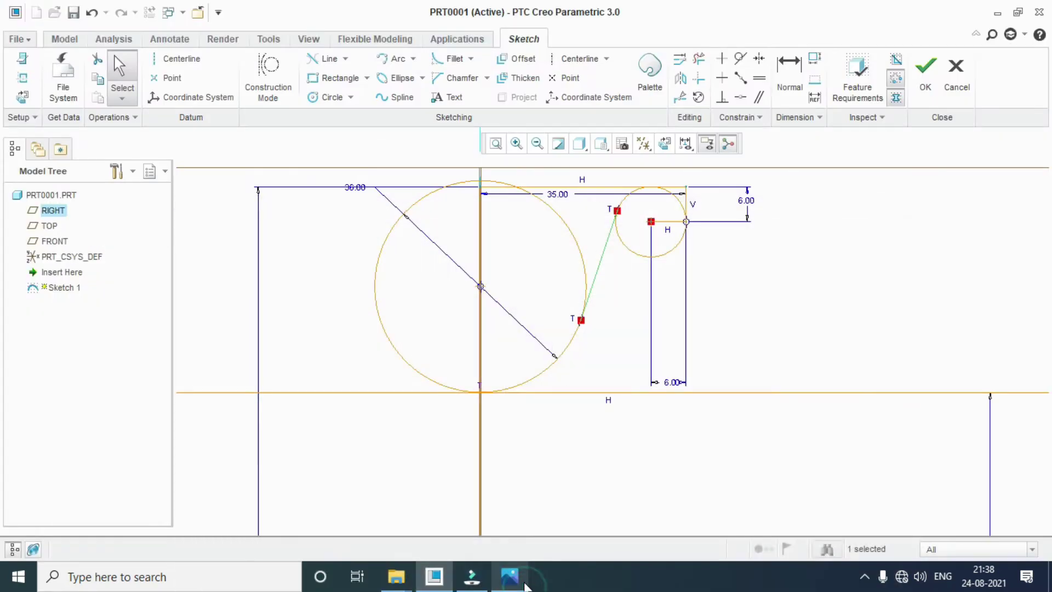
click(318, 96)
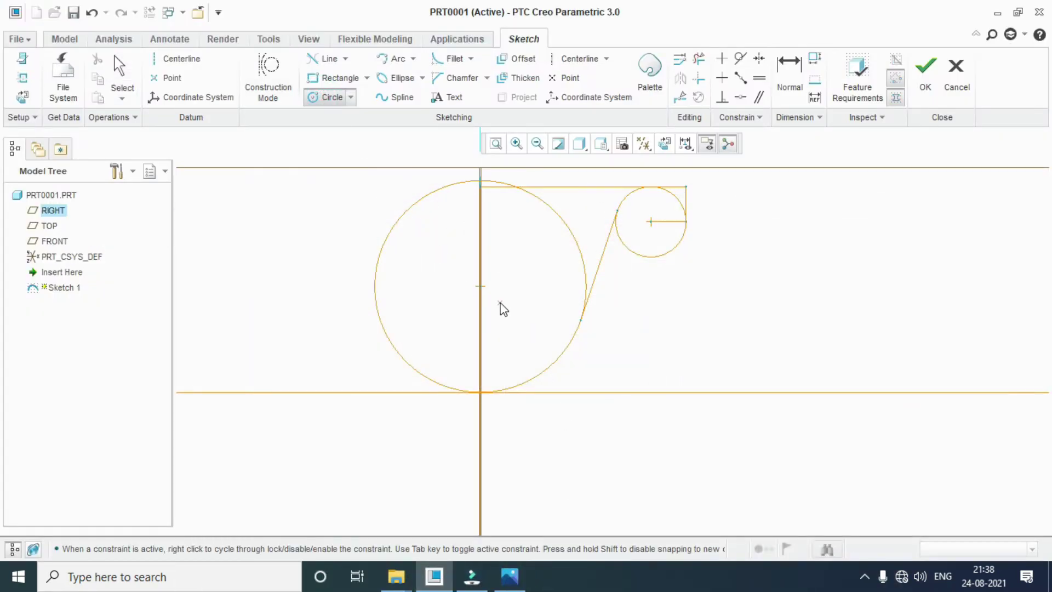
Step: Draw a circle concentric with the 36 circle and set its diameter to 60
click(481, 287)
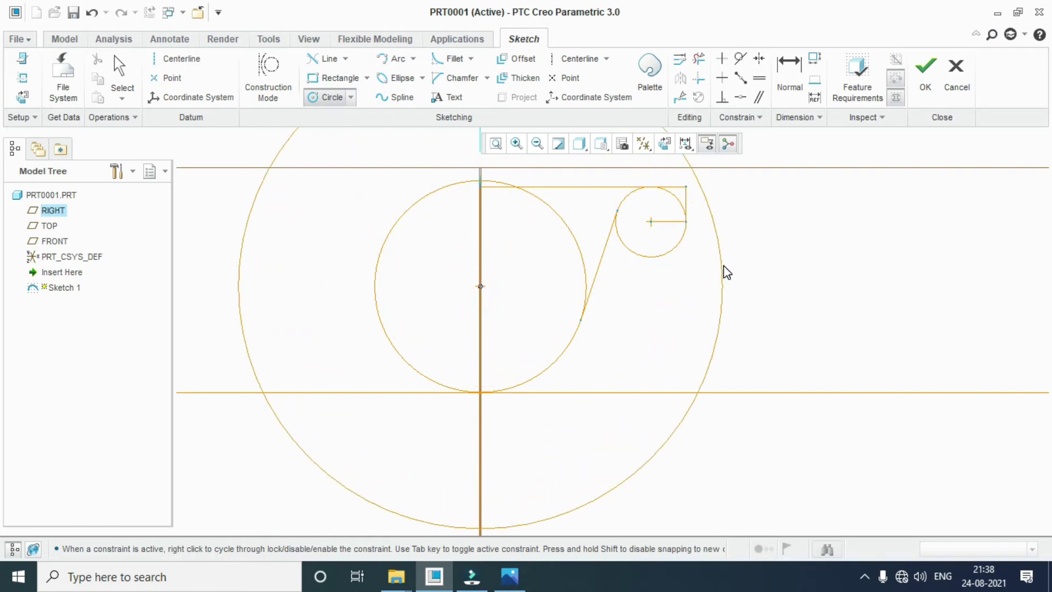
click(724, 267)
click(122, 82)
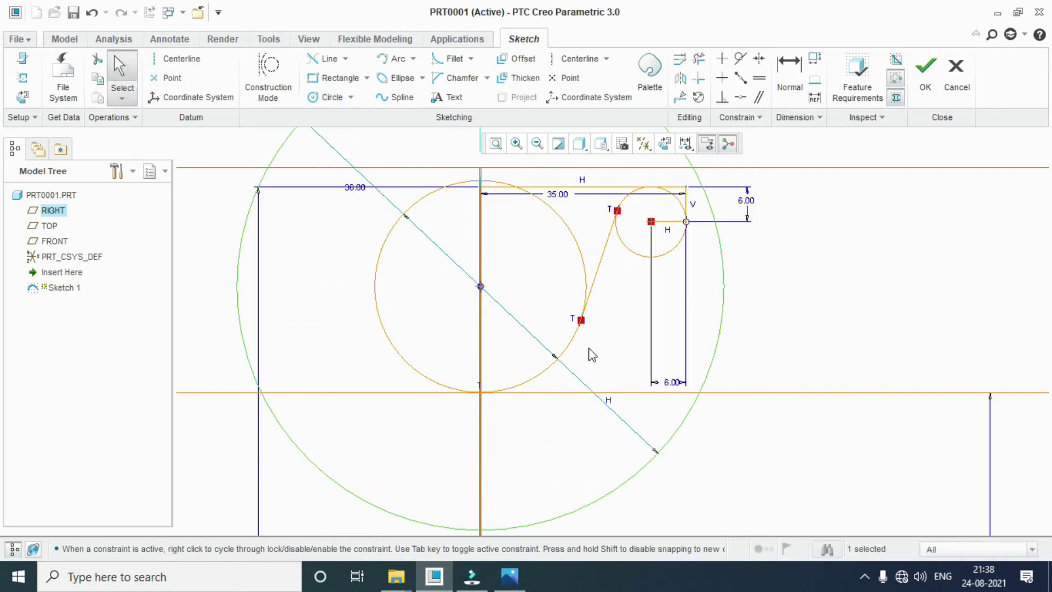
scroll(590, 354, down, 4)
double_click(376, 188)
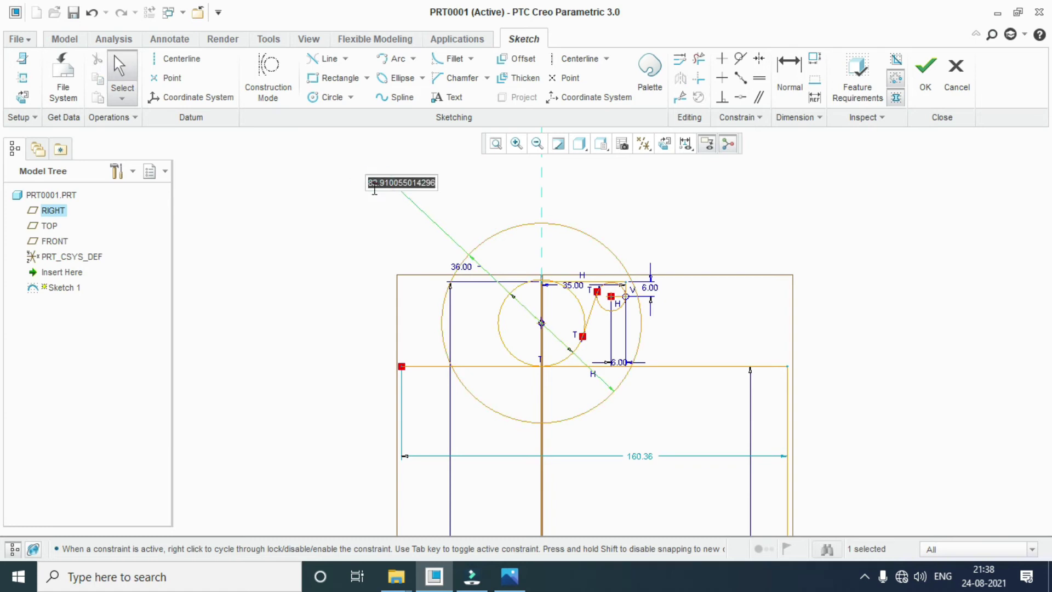
text(60)
key(Return)
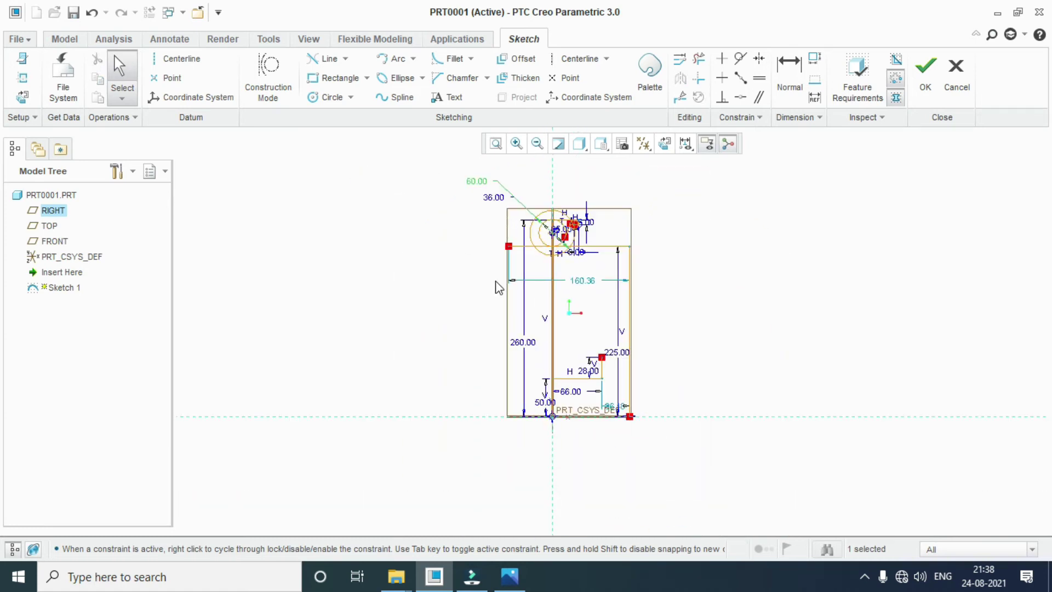
Step: Draw a line tangent from the 60 circle to the small circle
scroll(591, 225, up, 3)
scroll(655, 260, up, 3)
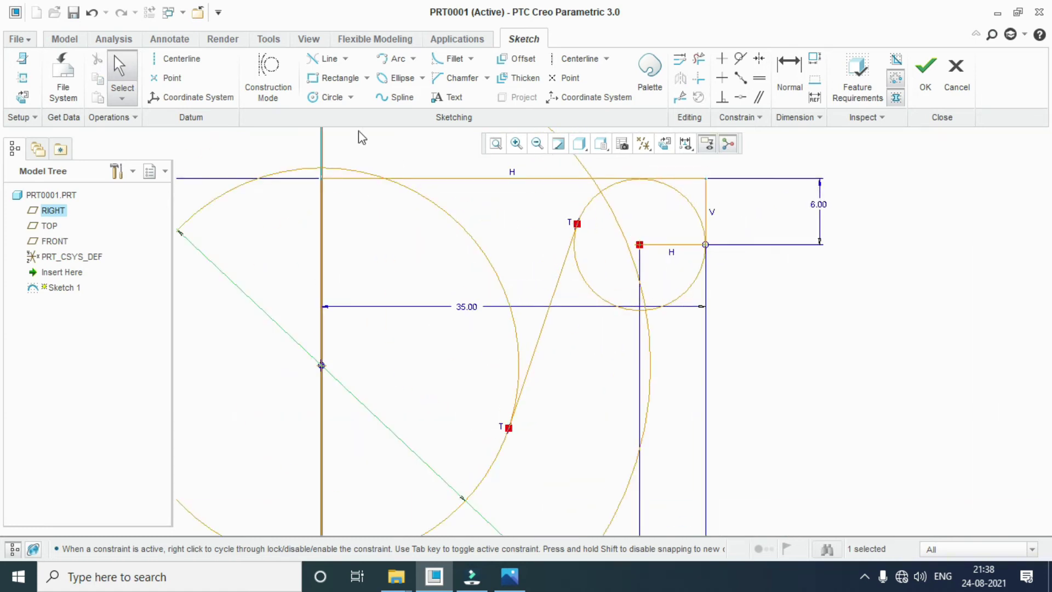
click(329, 58)
click(646, 426)
click(695, 279)
scroll(712, 285, down, 5)
scroll(745, 359, down, 2)
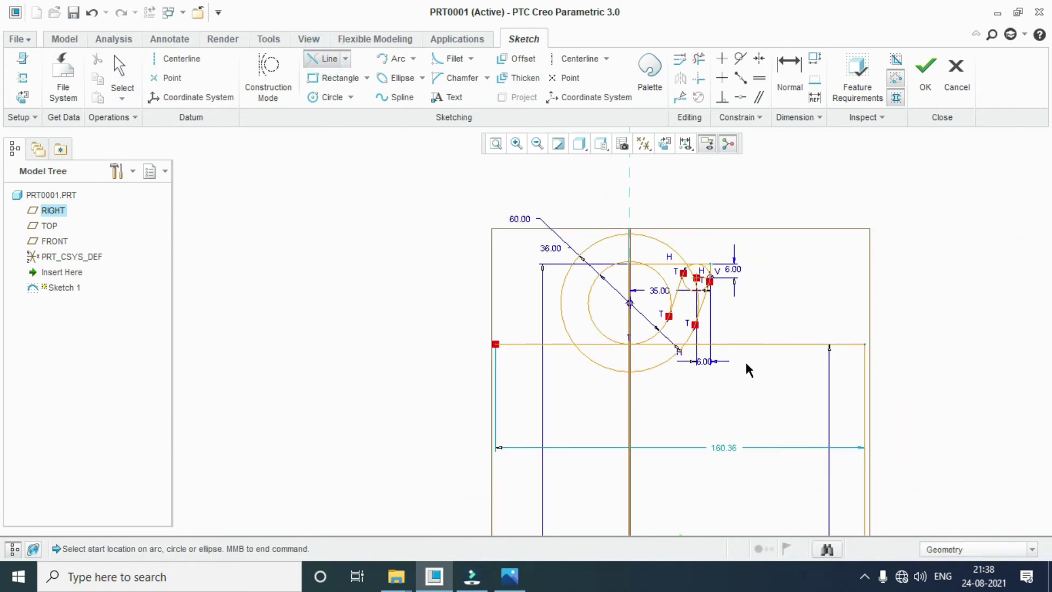
middle_click(697, 367)
Step: Check the pulley reference drawing, then return to the sketch
scroll(696, 366, down, 2)
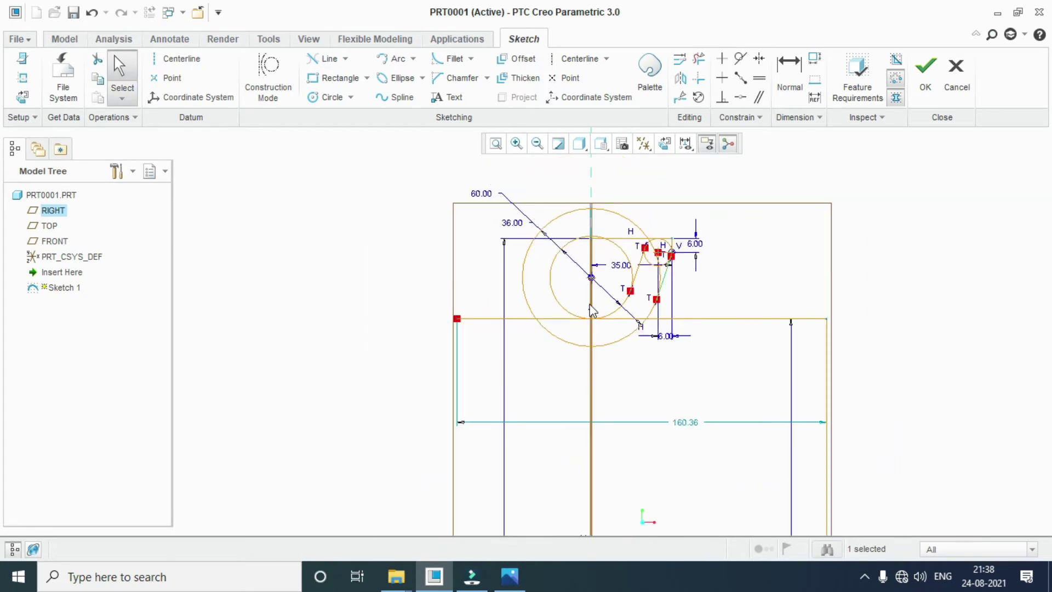
click(509, 576)
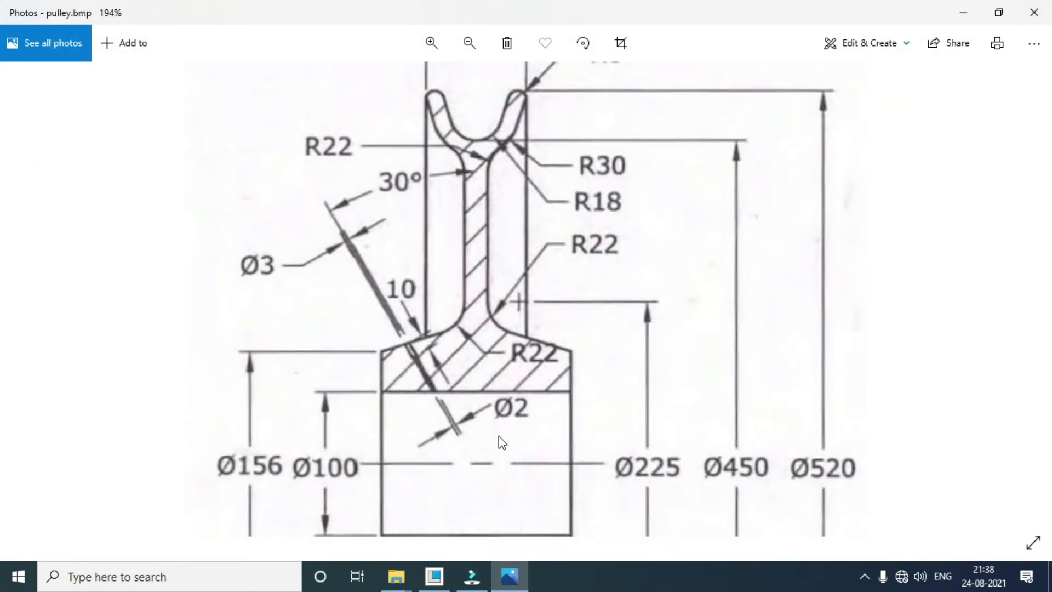
scroll(474, 243, down, 3)
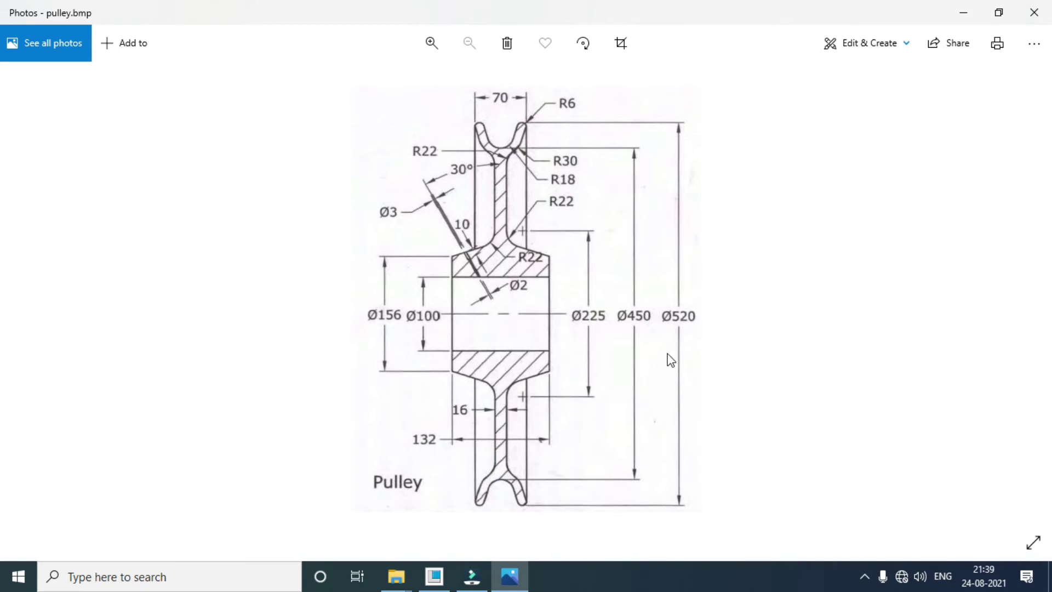
click(436, 578)
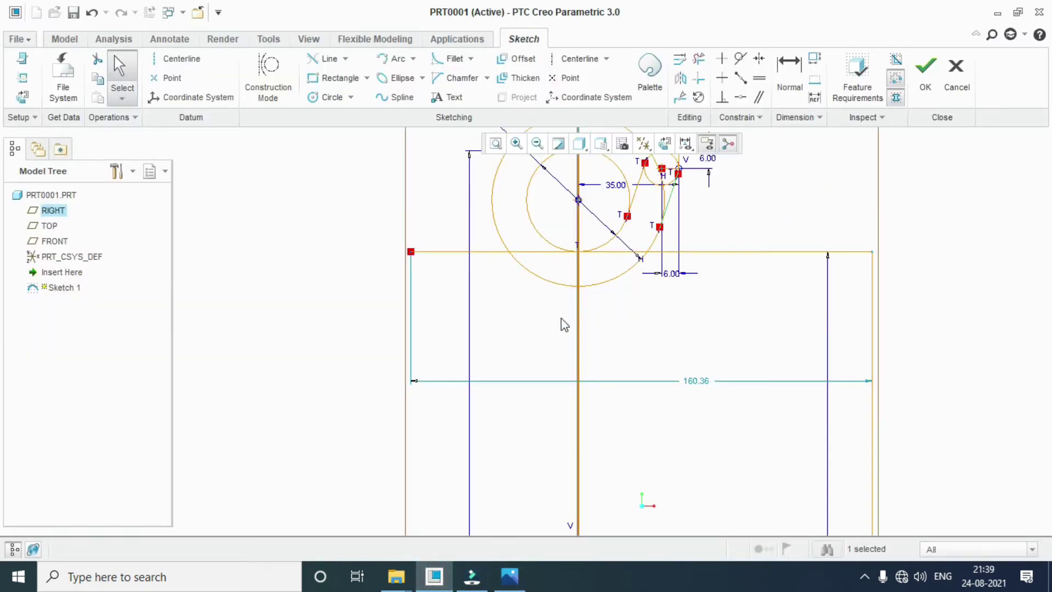
scroll(564, 325, down, 3)
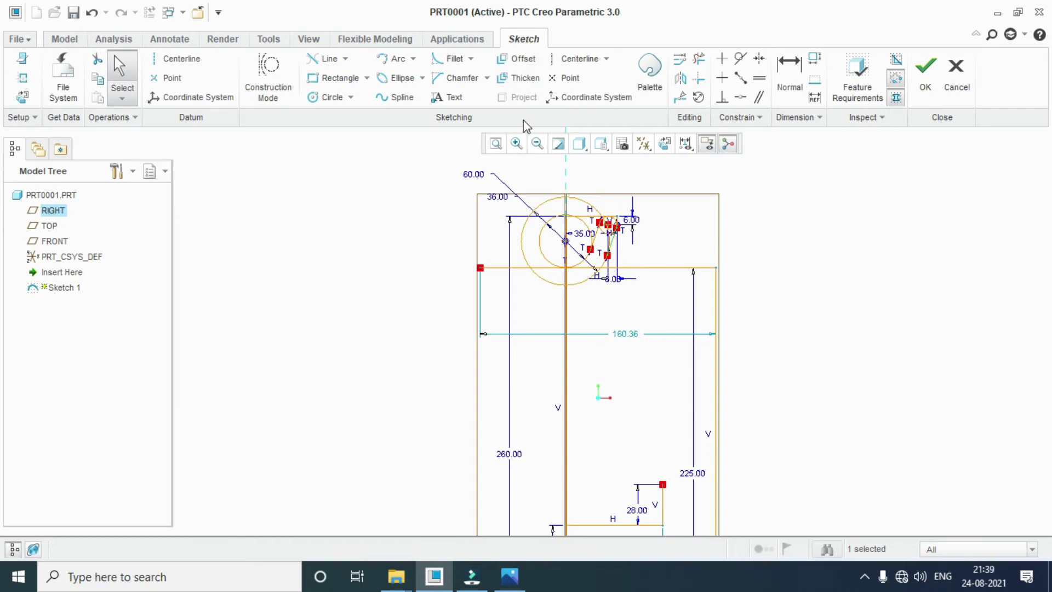
click(524, 62)
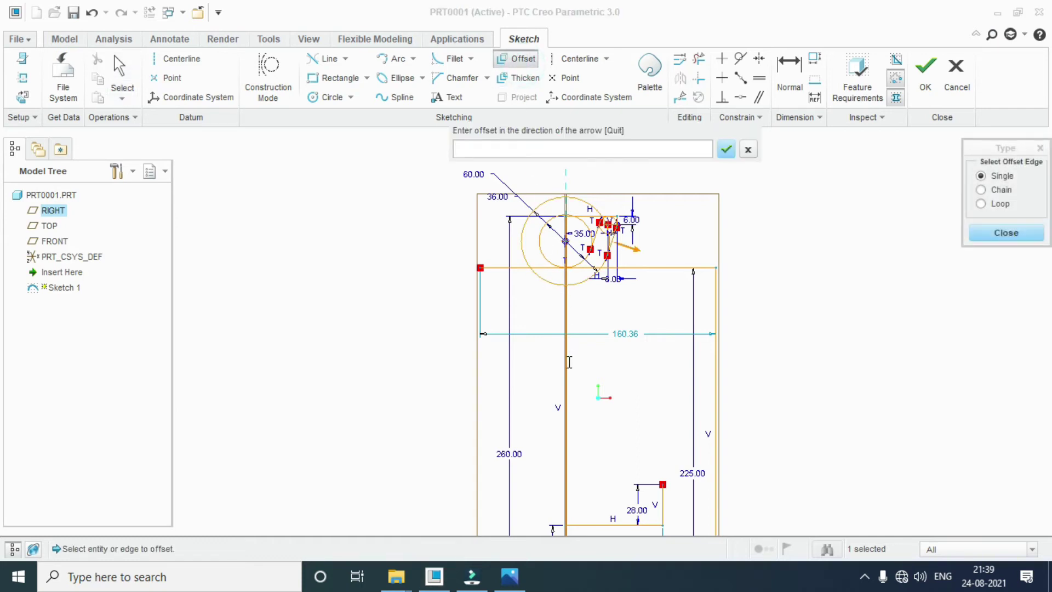
Step: Offset the vertical line through the circle centres 8 units to the right
click(748, 149)
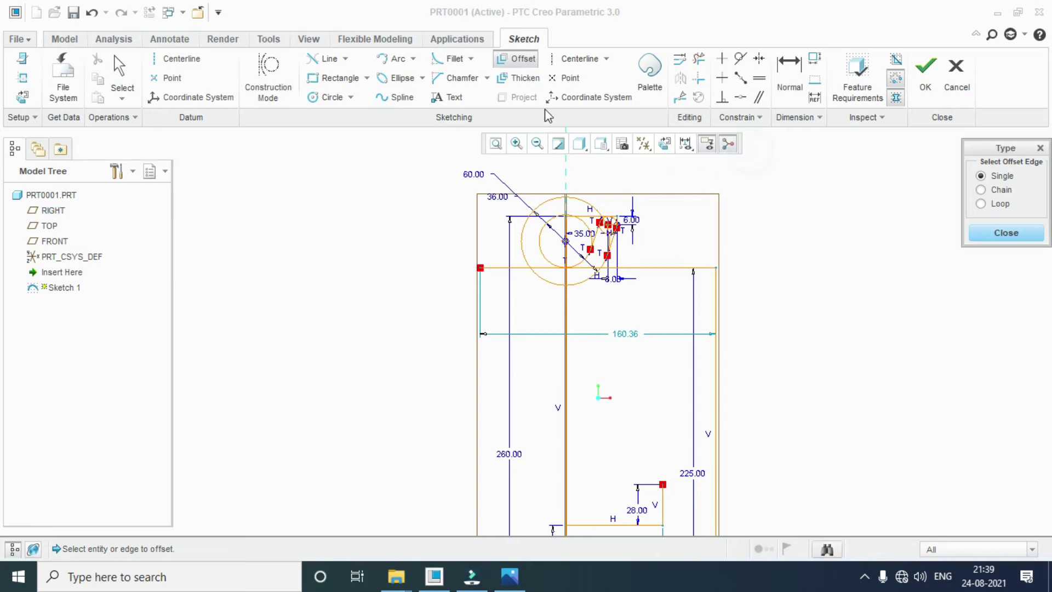
click(566, 387)
click(512, 68)
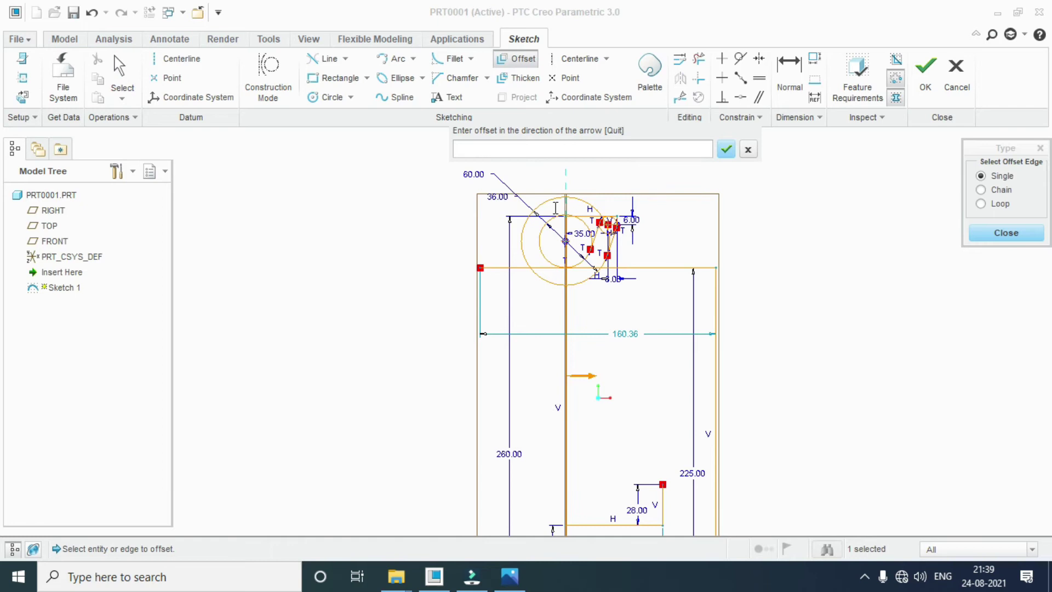
text(8)
key(Return)
scroll(575, 308, up, 3)
scroll(475, 357, down, 2)
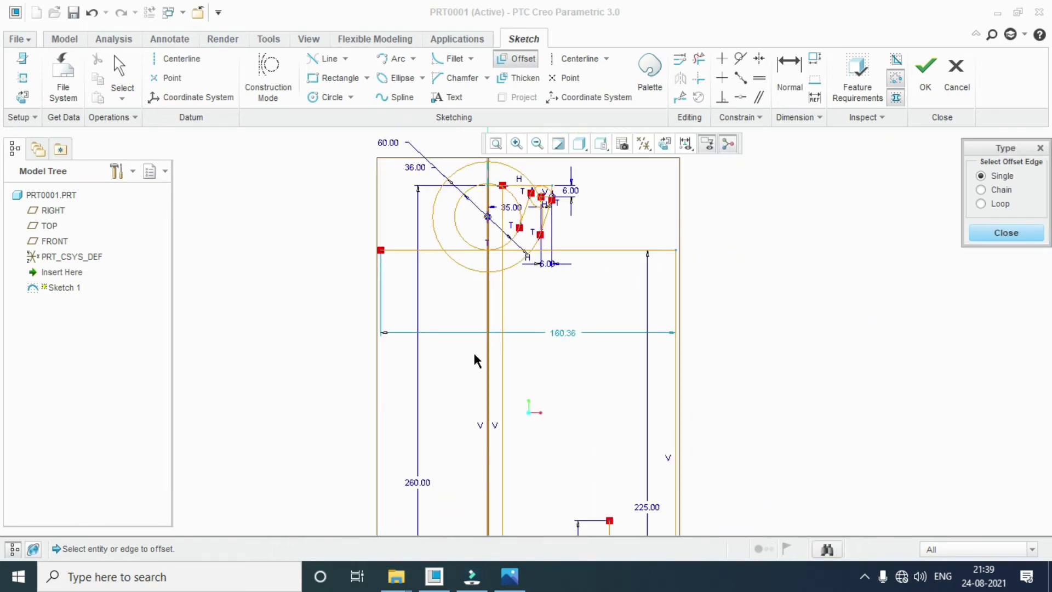
scroll(520, 194, up, 3)
click(699, 58)
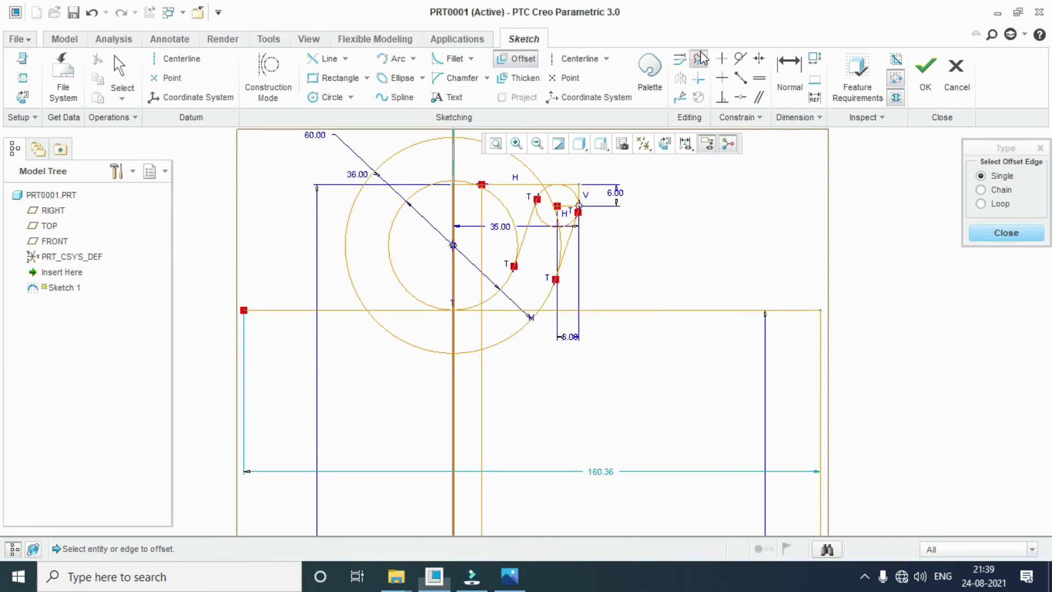
scroll(557, 275, down, 2)
Step: Trim the big circle's upper arcs and the small circle's outer and lower segments
scroll(532, 189, up, 4)
click(548, 205)
click(479, 184)
scroll(587, 263, up, 2)
scroll(596, 265, up, 2)
click(595, 267)
drag(696, 259, 729, 318)
drag(658, 336, 606, 427)
scroll(690, 351, down, 3)
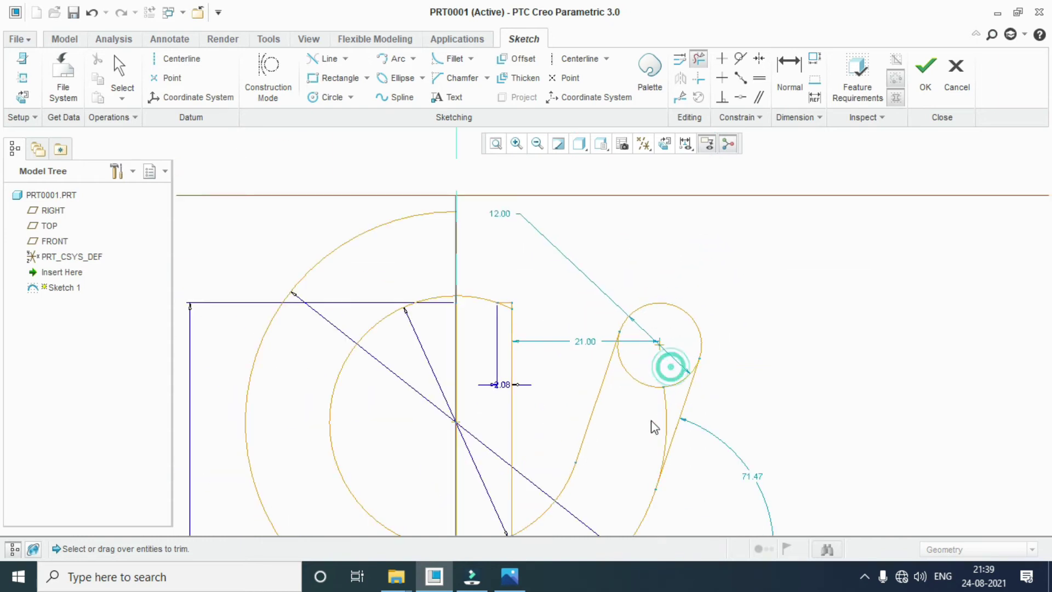
click(658, 385)
Step: Trim the remaining inner and outer circle arcs and the vertical line beside the arm
scroll(612, 391, down, 3)
scroll(563, 446, up, 2)
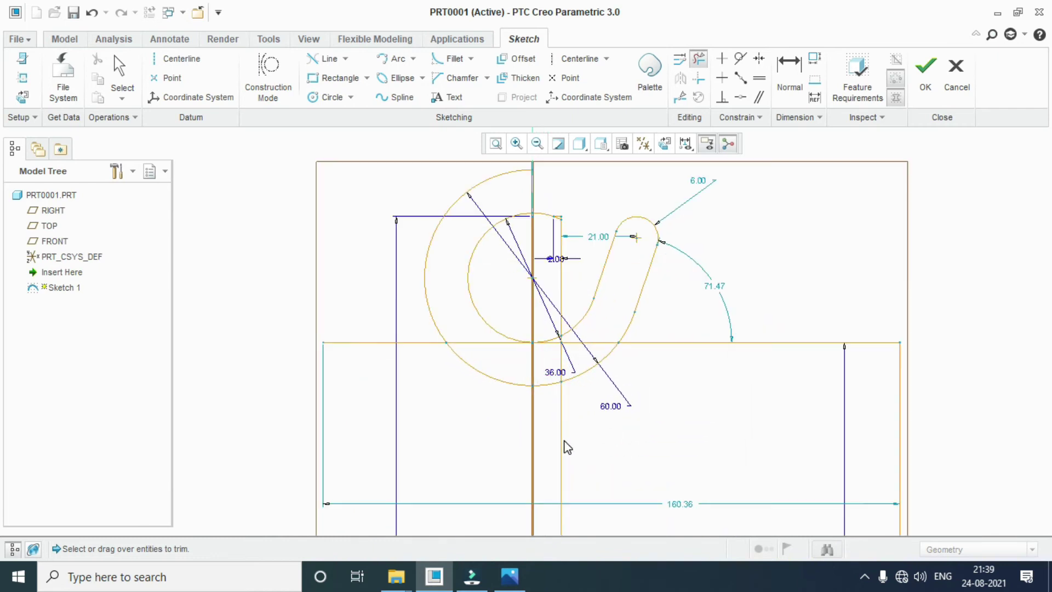
scroll(576, 326, up, 2)
drag(574, 320, 540, 408)
scroll(541, 408, down, 2)
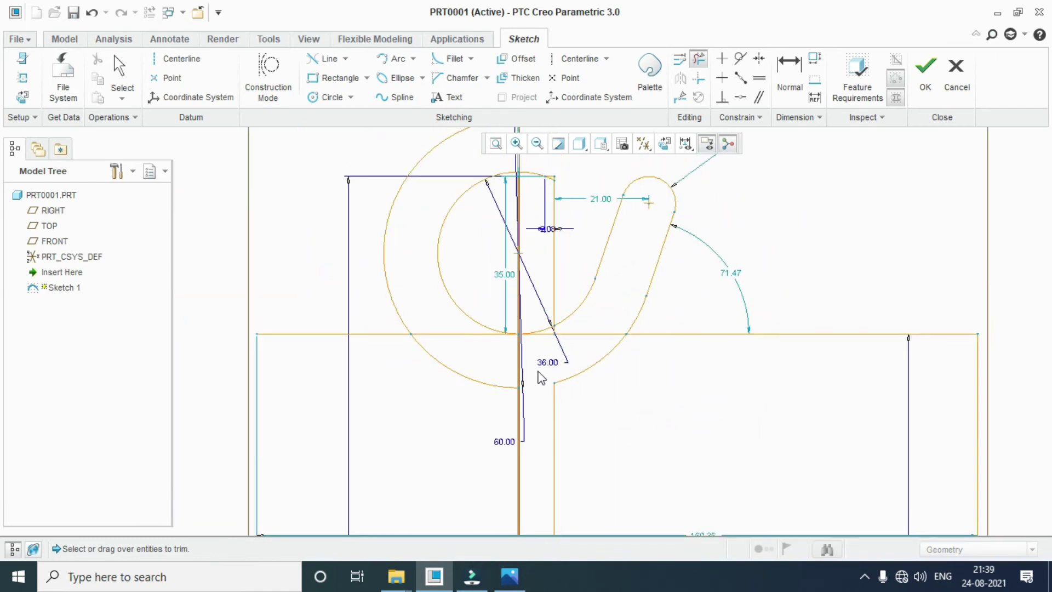
scroll(534, 376, down, 1)
drag(500, 193, 513, 423)
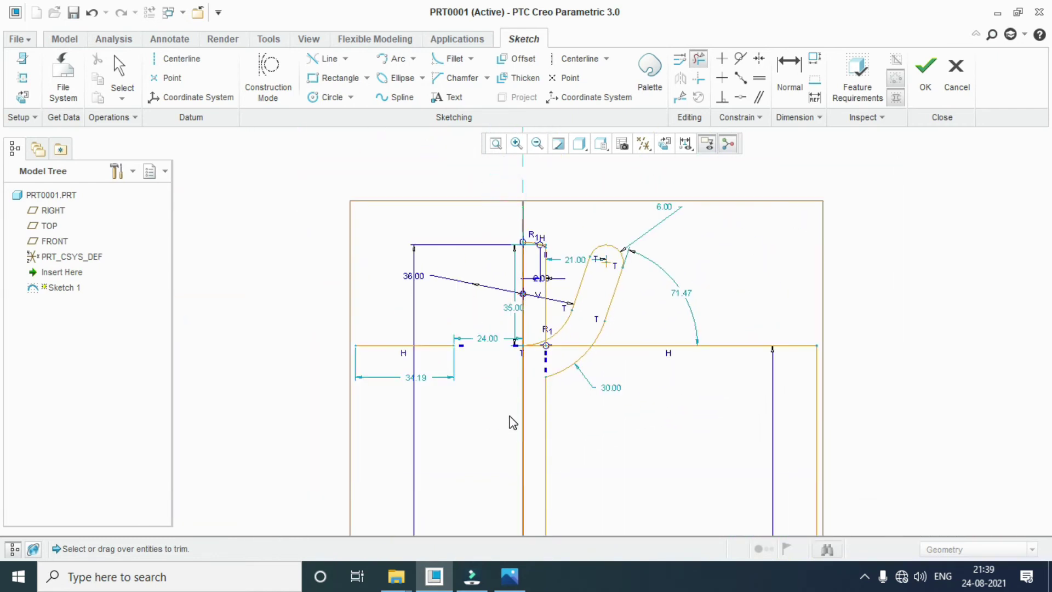
scroll(554, 288, up, 3)
scroll(525, 336, down, 1)
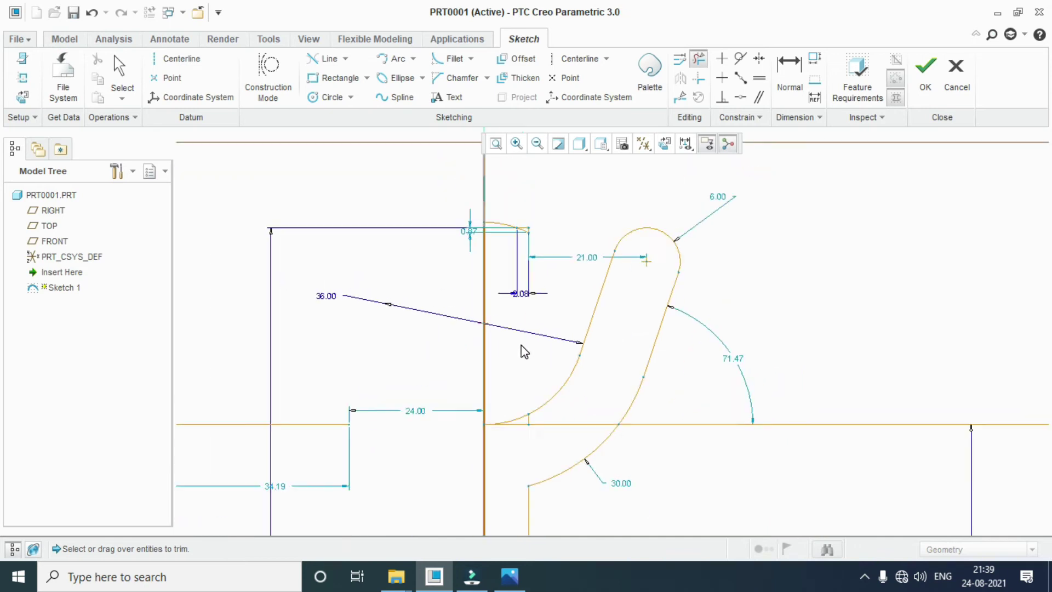
scroll(522, 352, down, 1)
mouse_move(525, 241)
mouse_down()
mouse_move(491, 340)
mouse_move(531, 384)
mouse_up()
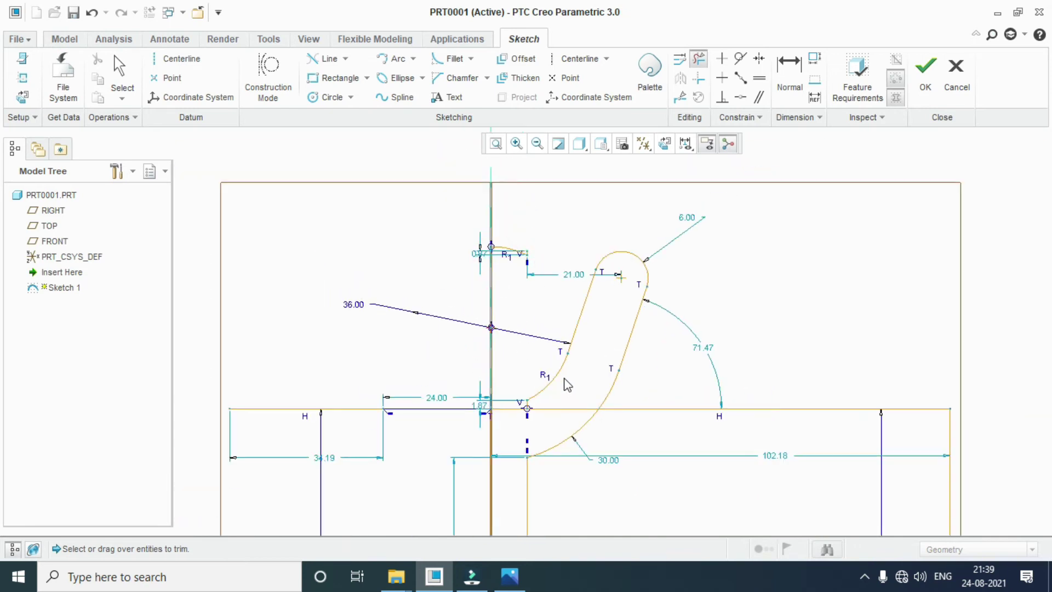
key(Escape)
scroll(567, 385, down, 1)
scroll(543, 417, down, 1)
scroll(520, 449, down, 1)
scroll(500, 482, down, 1)
scroll(507, 448, up, 2)
scroll(510, 340, down, 2)
scroll(493, 279, up, 3)
scroll(515, 255, up, 2)
scroll(515, 251, up, 2)
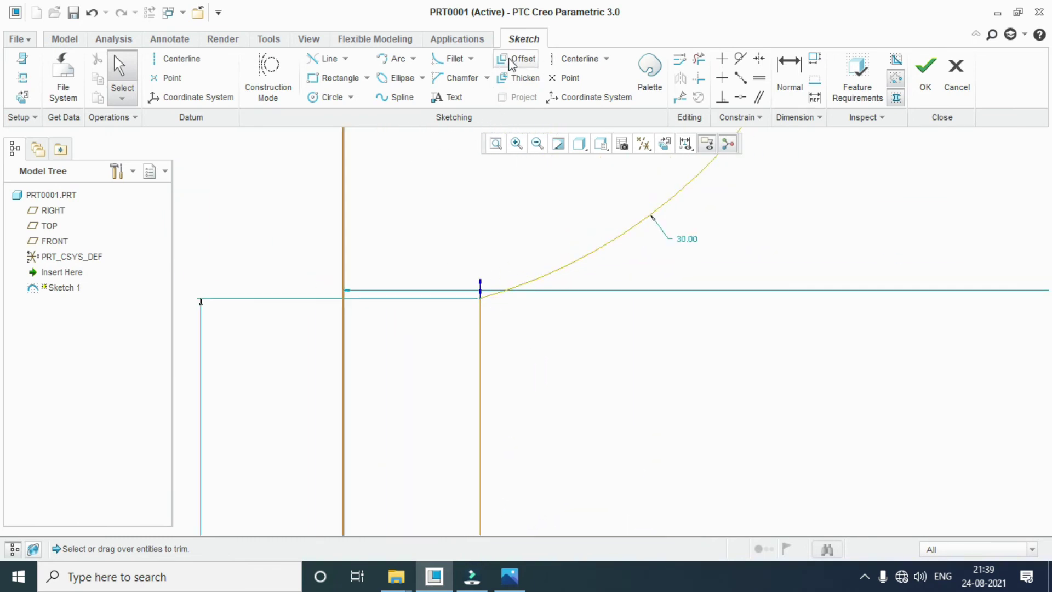
Step: Fillet the corner between the vertical line and R30 arc with radius 22, then view the drawing
click(471, 58)
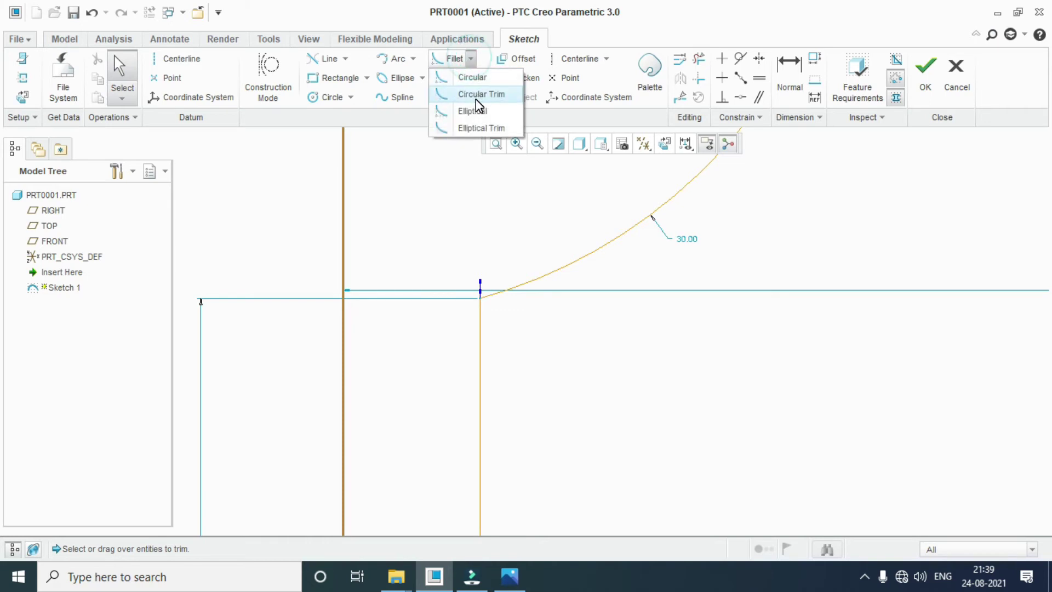
click(477, 94)
click(480, 329)
click(539, 277)
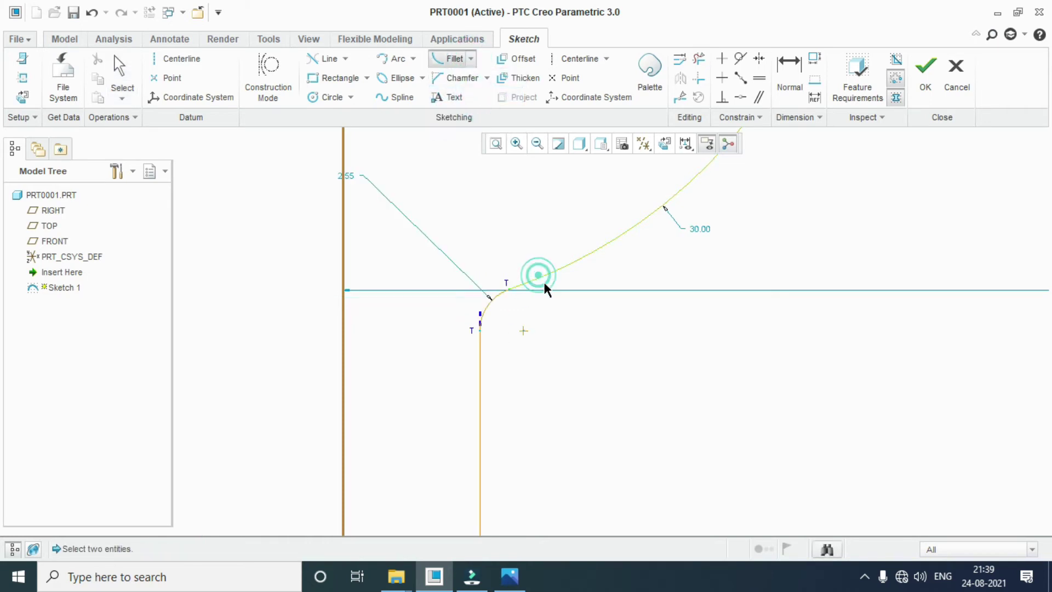
middle_click(488, 299)
double_click(350, 175)
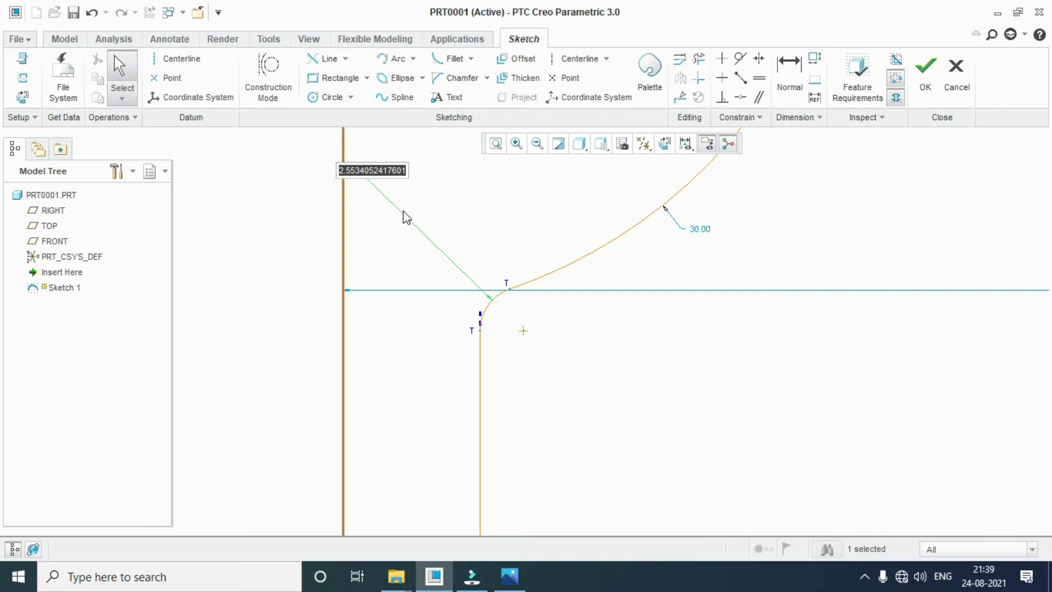
click(496, 143)
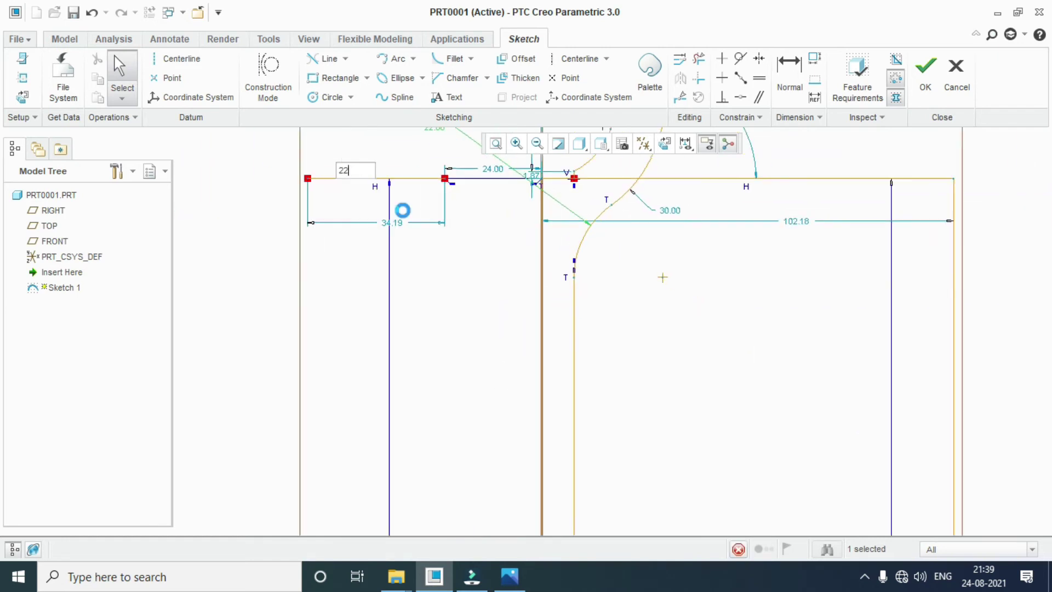
click(510, 575)
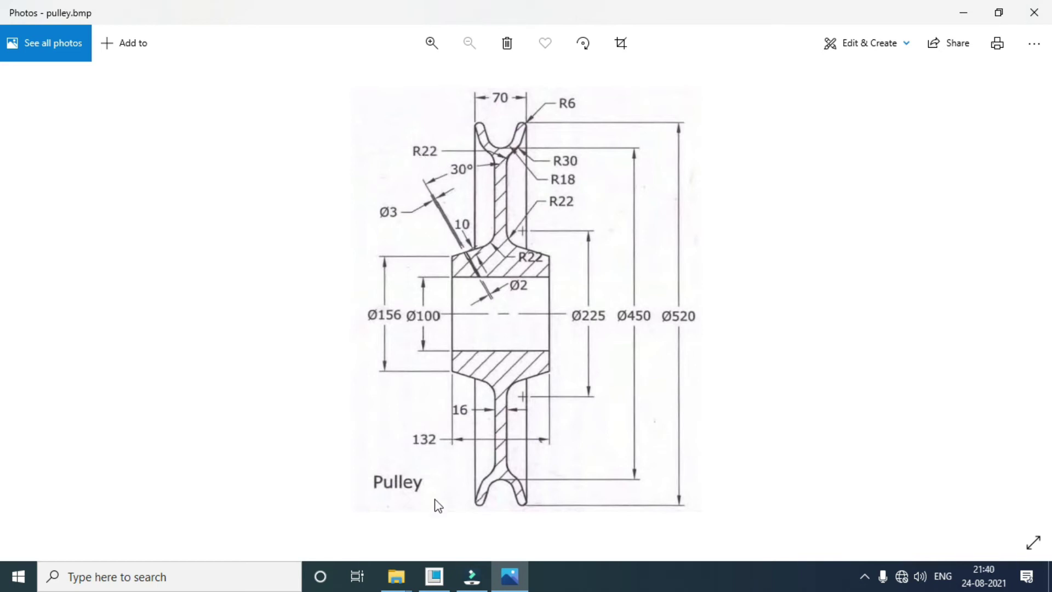
Step: Compare the sketch against the pulley reference drawing
click(435, 576)
scroll(622, 265, up, 2)
scroll(603, 268, down, 3)
scroll(599, 482, down, 3)
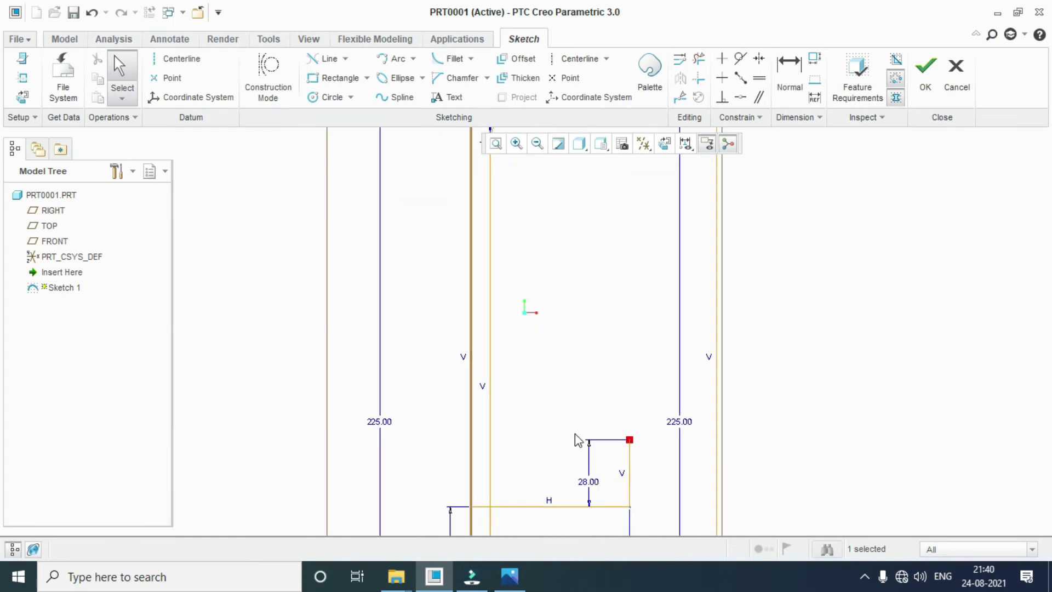
scroll(559, 438, up, 2)
scroll(547, 406, up, 2)
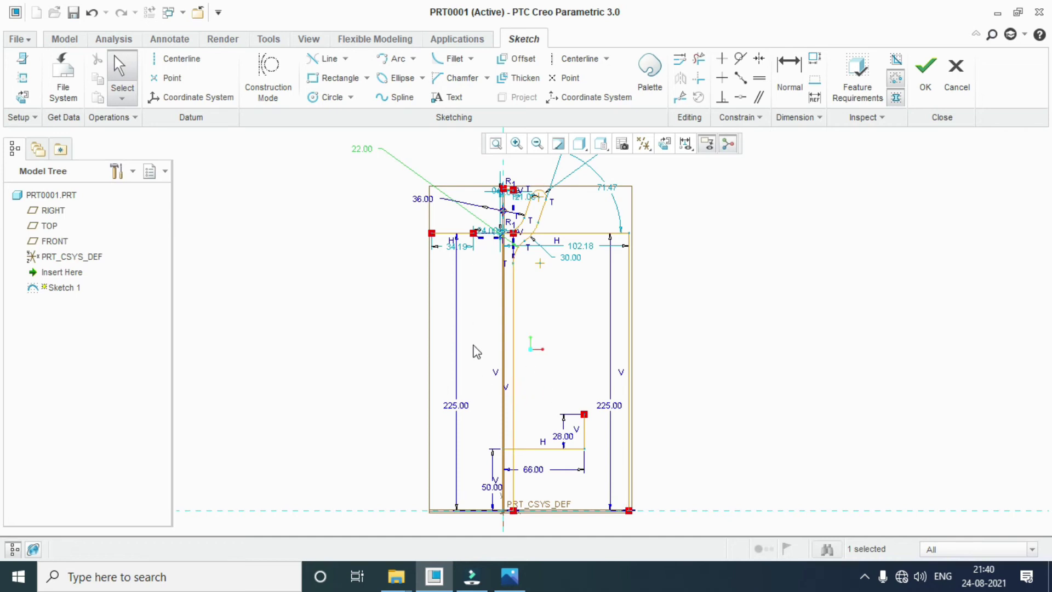
click(497, 572)
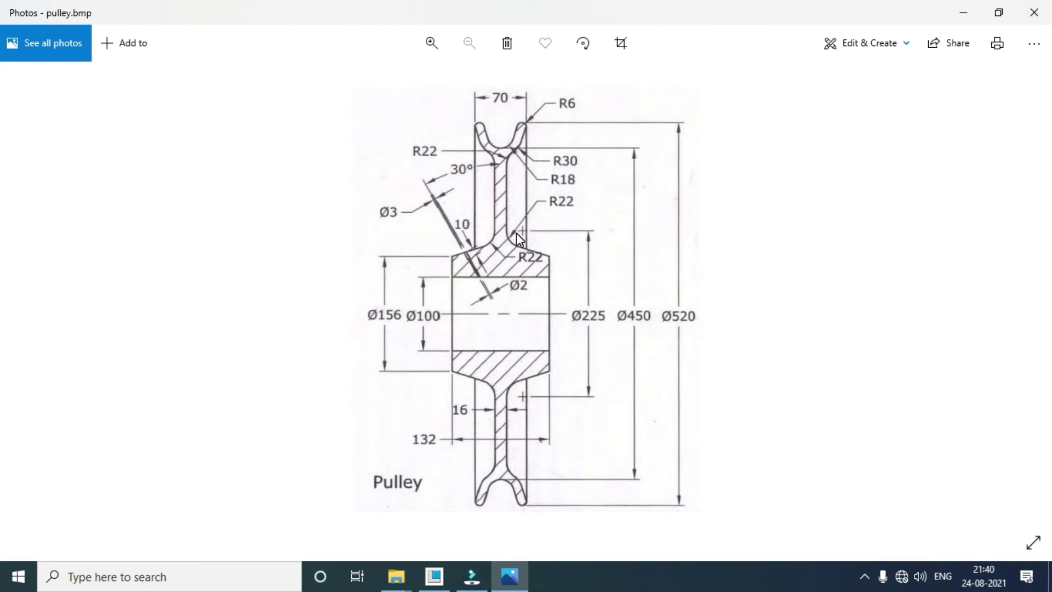
click(434, 576)
scroll(584, 417, down, 3)
Step: Chain a vertical and a horizontal line, placing the horizontal line 112.50 (225/2) above the base
click(345, 59)
click(340, 77)
scroll(507, 383, up, 3)
click(543, 437)
click(543, 276)
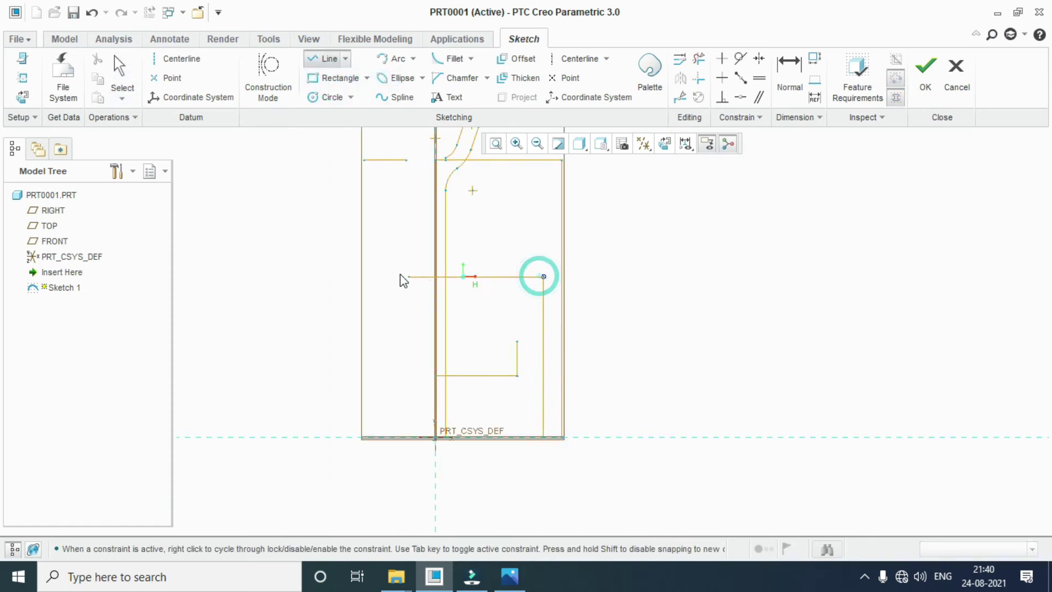
click(315, 277)
middle_click(554, 378)
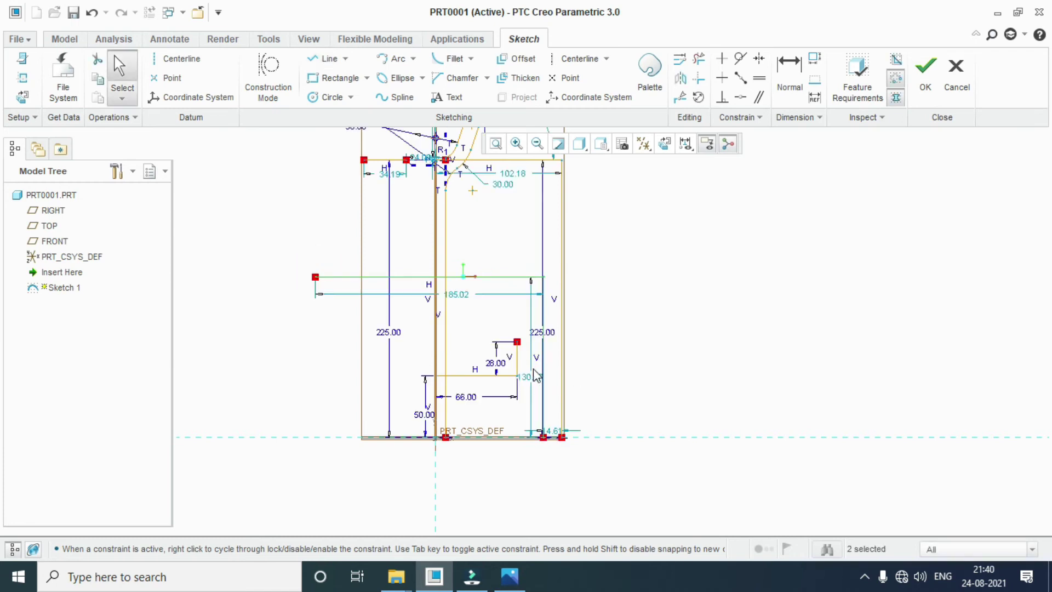
double_click(536, 377)
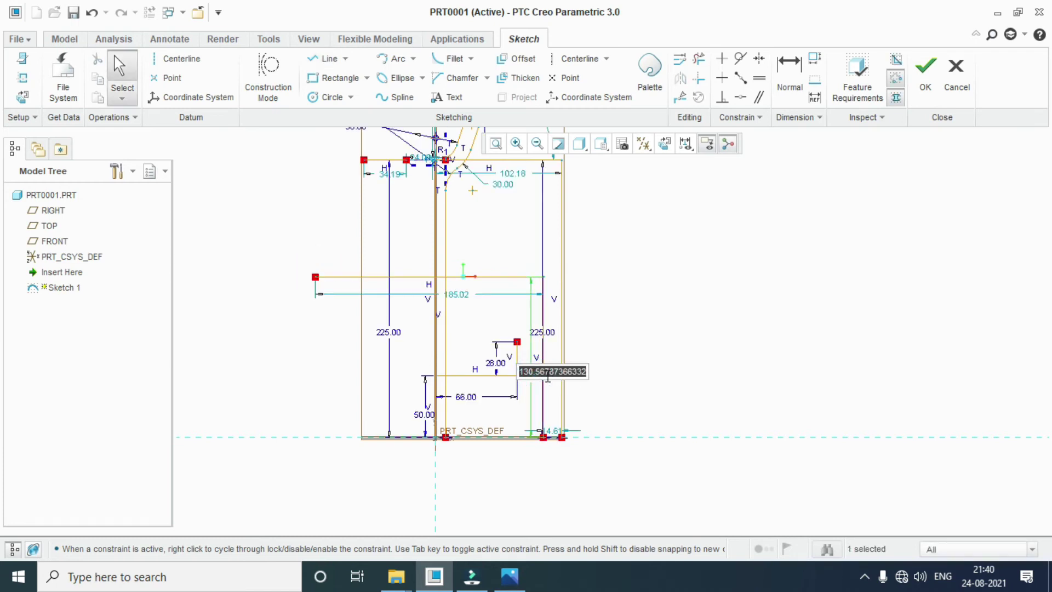
text(225/)
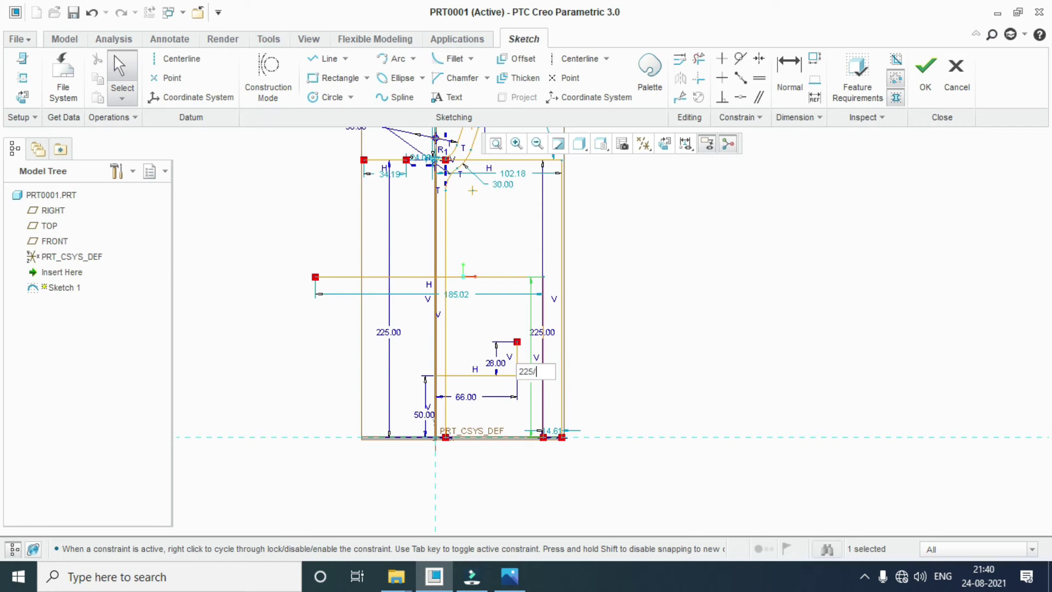
text(2)
key(Return)
scroll(546, 373, down, 2)
scroll(546, 370, down, 3)
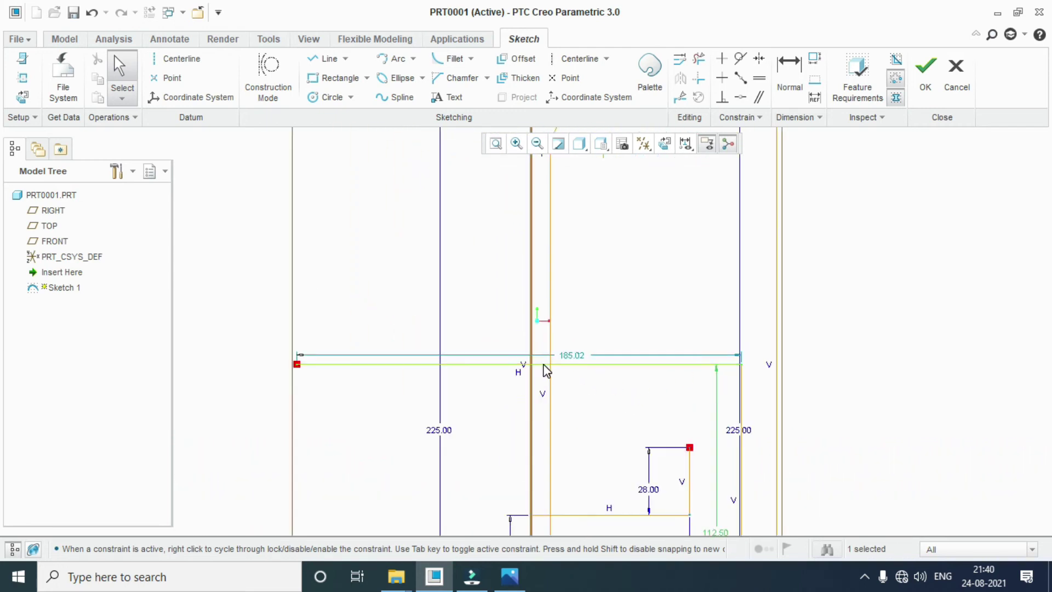
Step: Draw a circle centred on the 112.50 horizontal line and set its diameter to 44
click(328, 97)
click(652, 364)
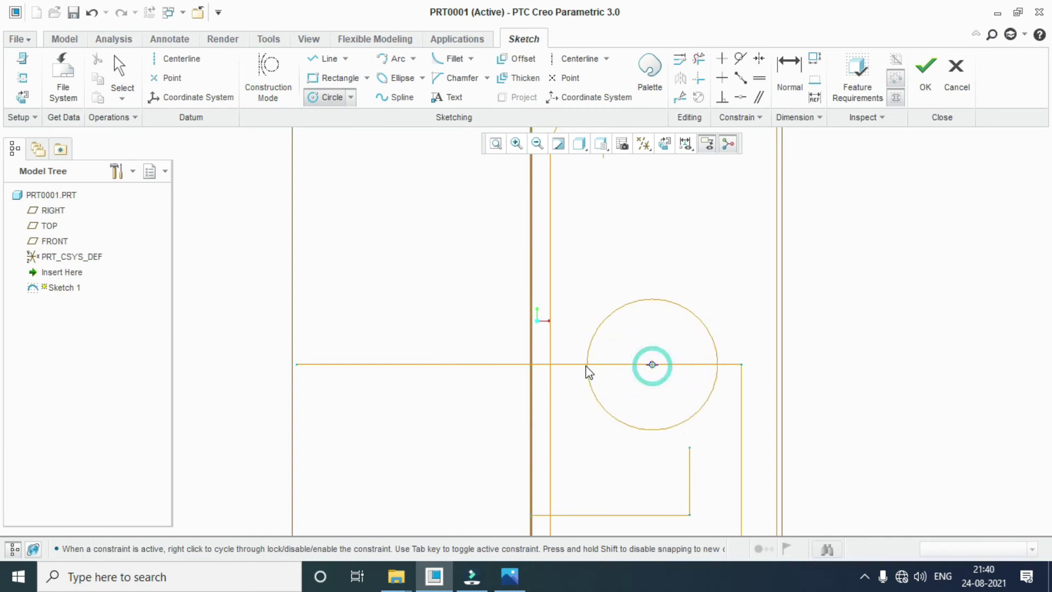
click(554, 373)
middle_click(580, 400)
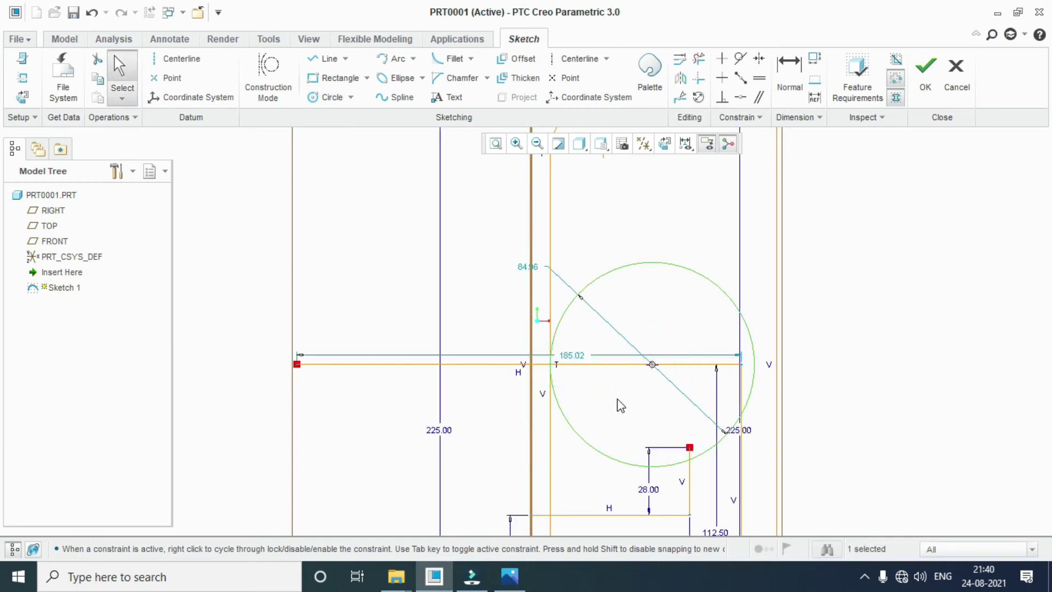
double_click(524, 269)
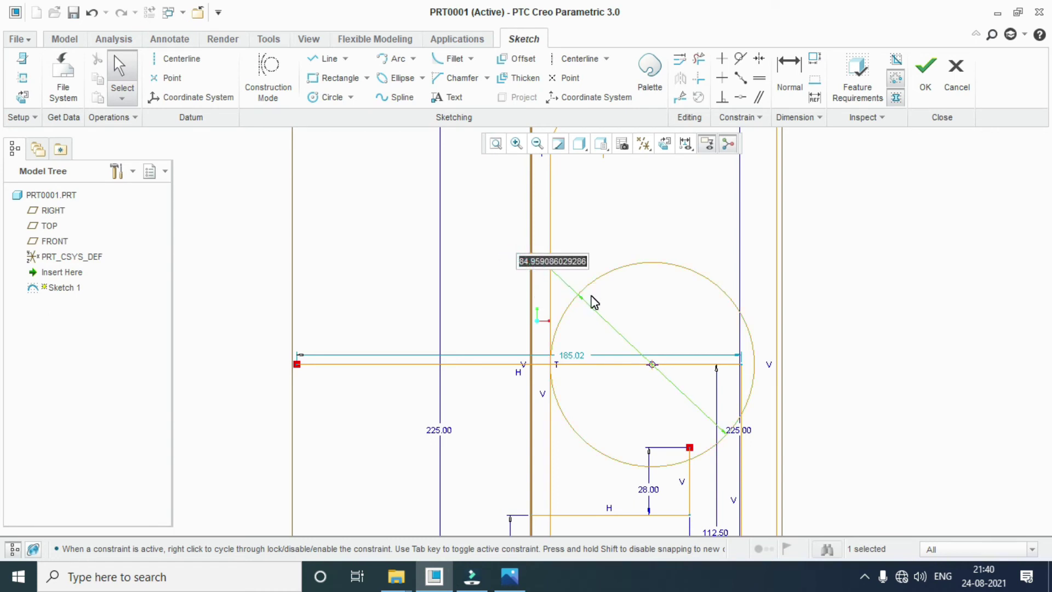
text(44)
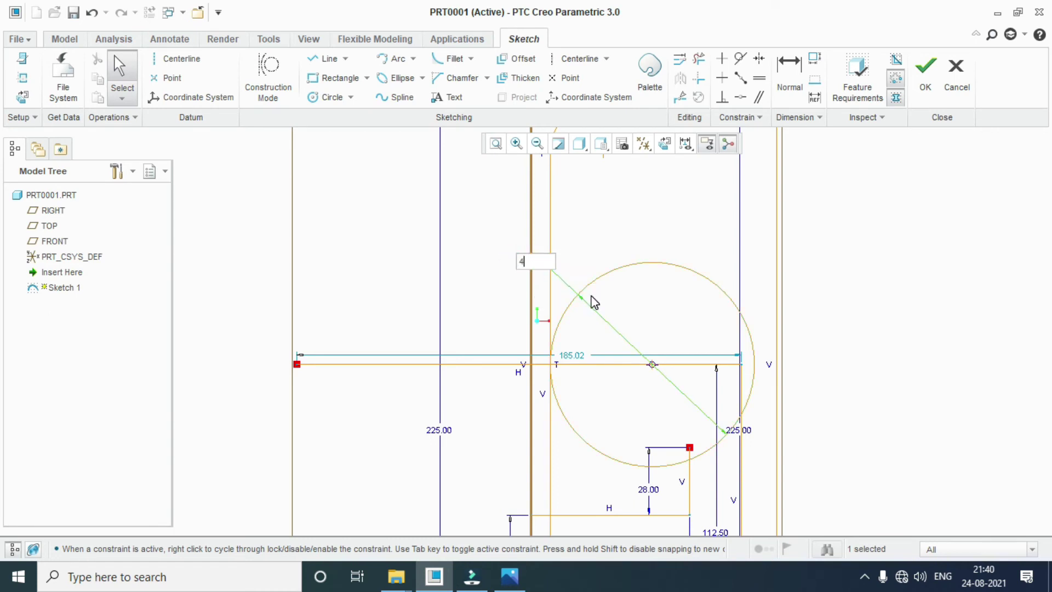
key(Return)
scroll(733, 374, up, 2)
scroll(732, 373, up, 2)
scroll(699, 403, down, 3)
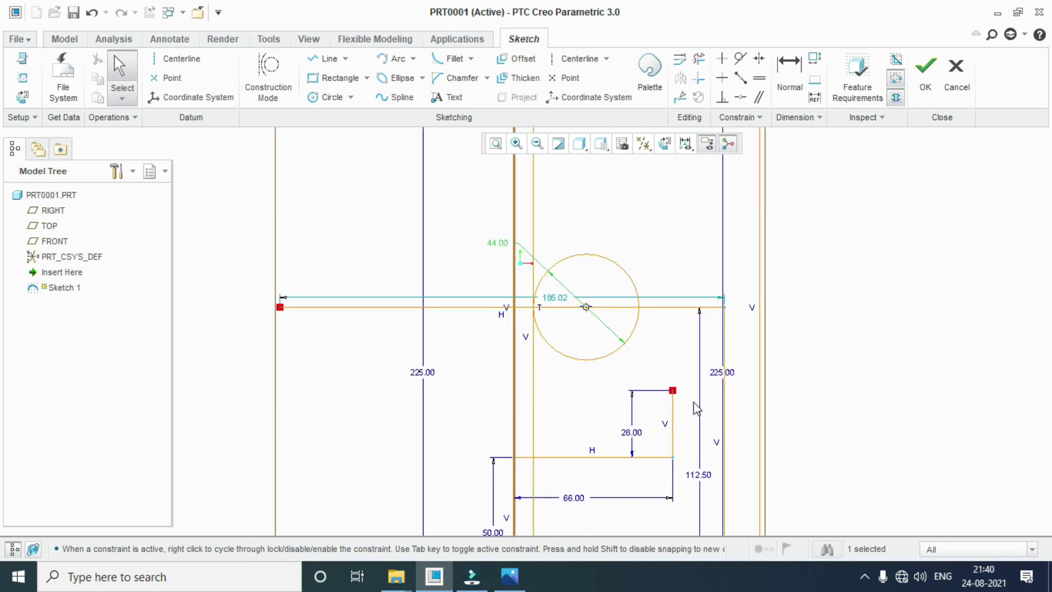
scroll(630, 371, down, 2)
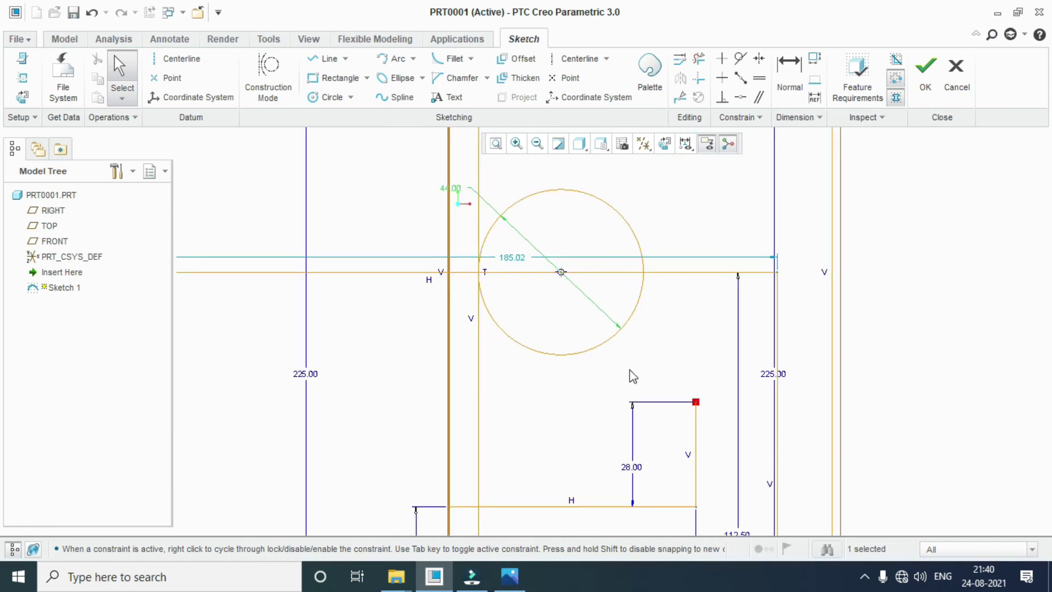
click(327, 59)
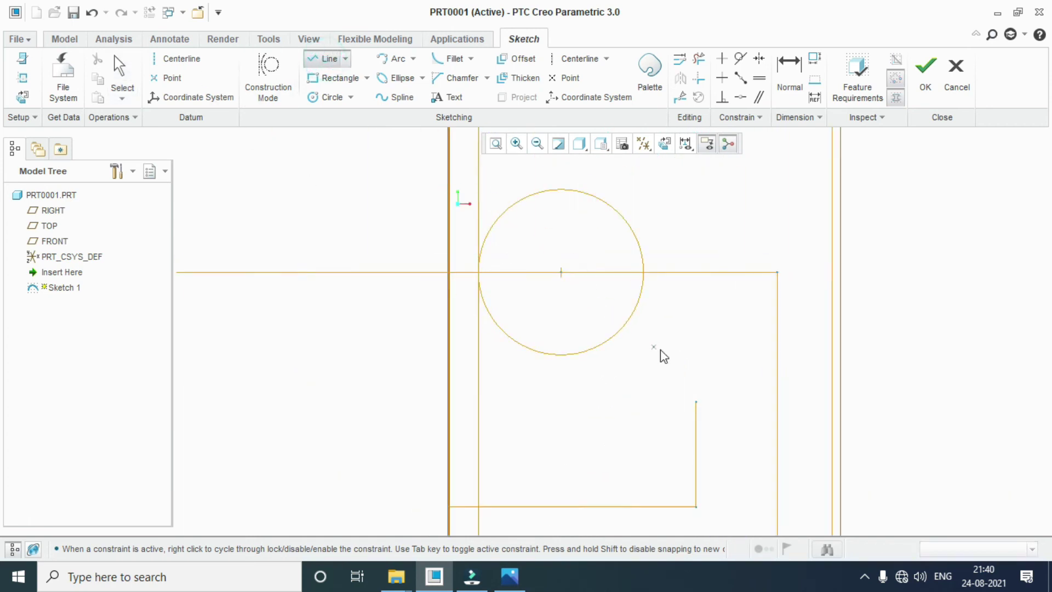
Step: Draw a line from the top of the 28 step tangent to the 44 circle
click(696, 403)
middle_click(509, 375)
middle_click(461, 367)
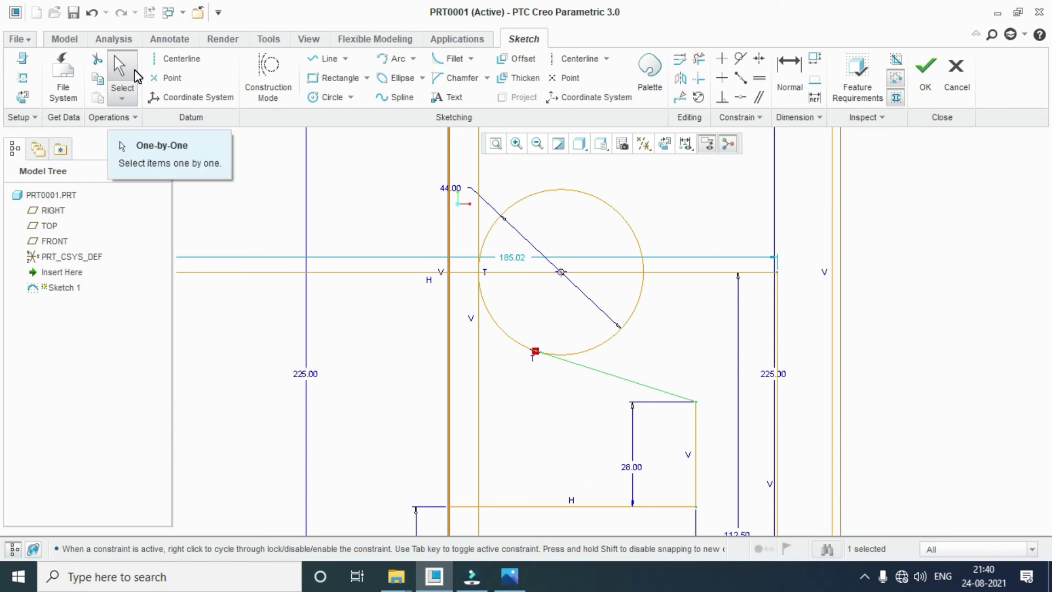
Step: Trim away the 44 circle's unneeded upper arc and leftover piece
click(699, 59)
drag(498, 188, 633, 351)
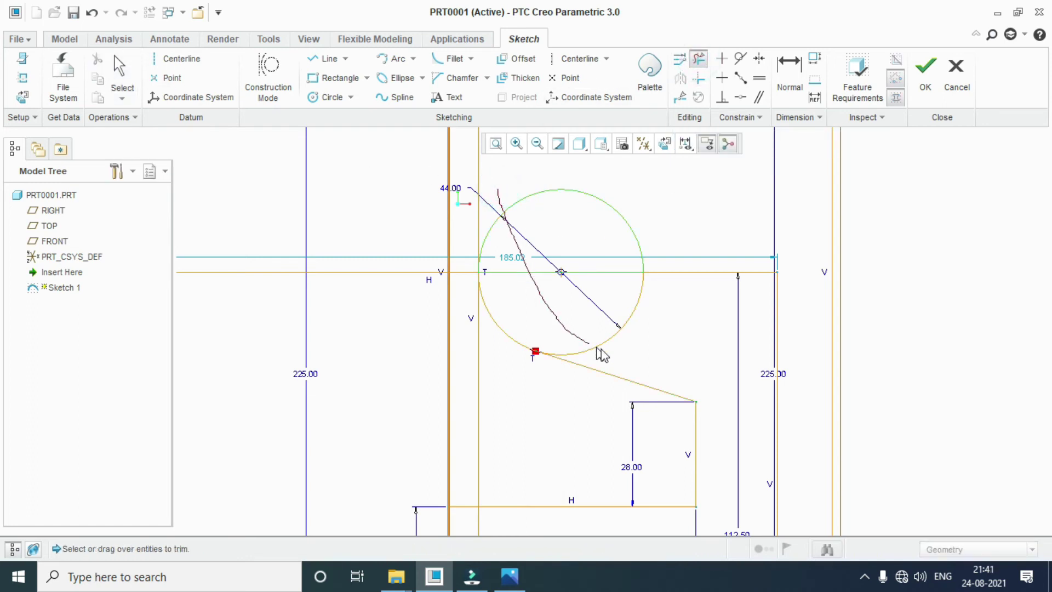
click(481, 336)
scroll(469, 321, down, 3)
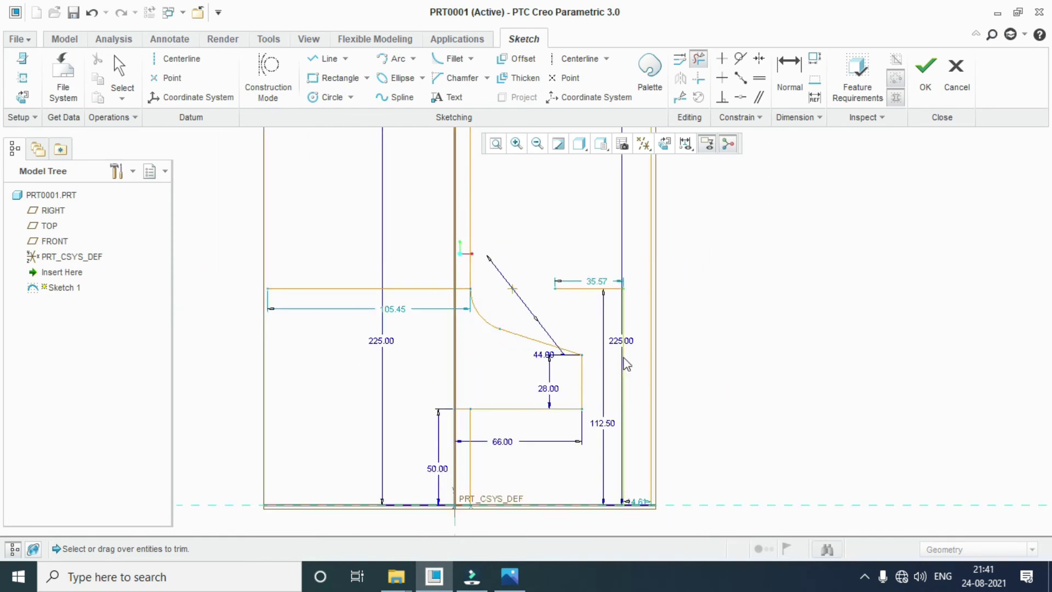
Step: Trim away the extra vertical lines, the 35.57 horizontal segment and leftover short horizontals
middle_click(484, 429)
click(470, 433)
click(623, 361)
click(603, 288)
click(400, 290)
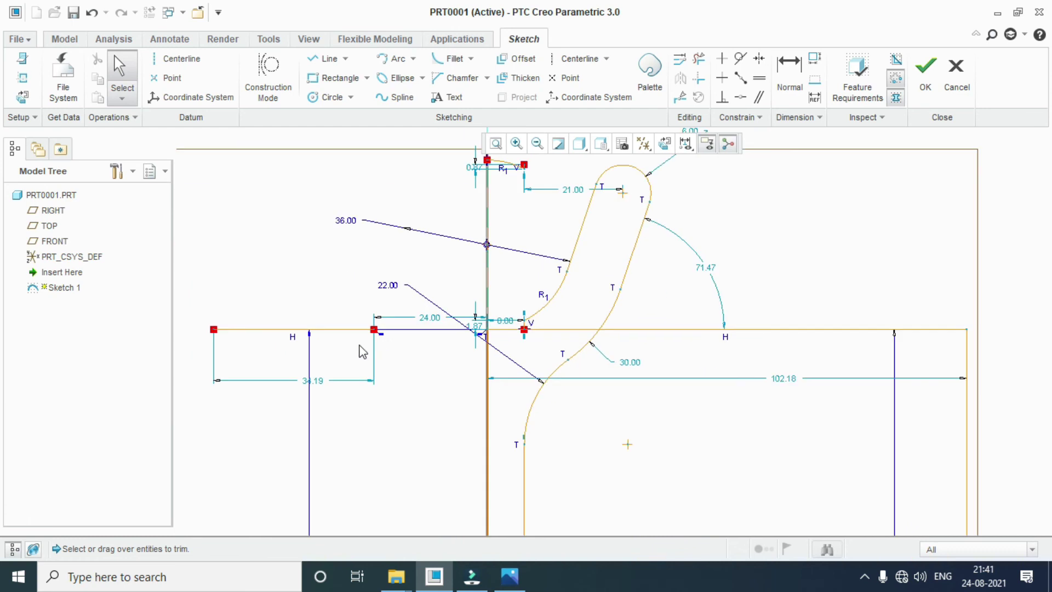
click(331, 330)
click(637, 330)
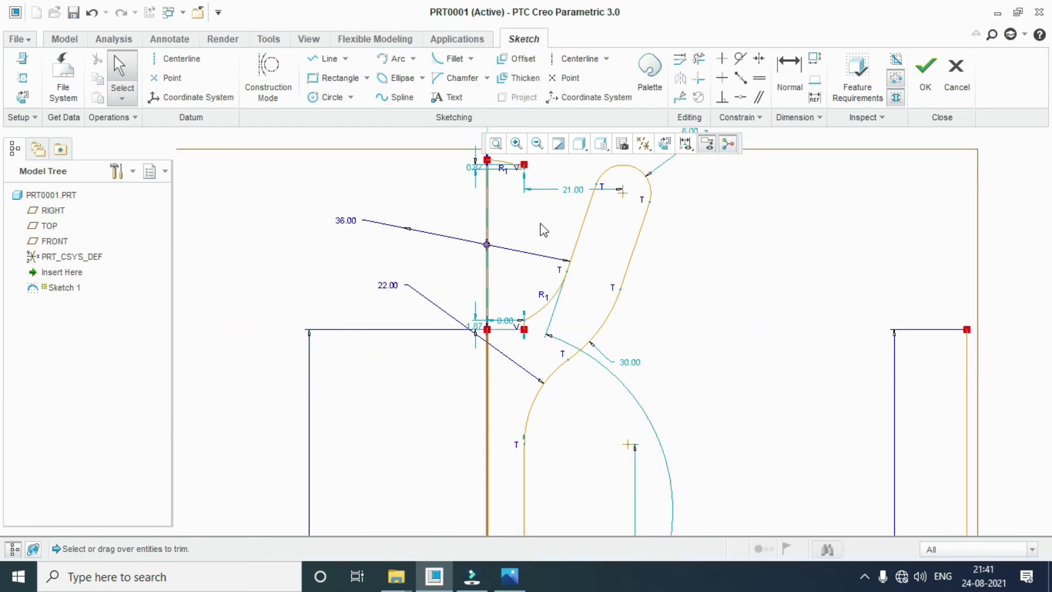
scroll(529, 338, down, 4)
scroll(526, 339, up, 2)
scroll(528, 332, down, 3)
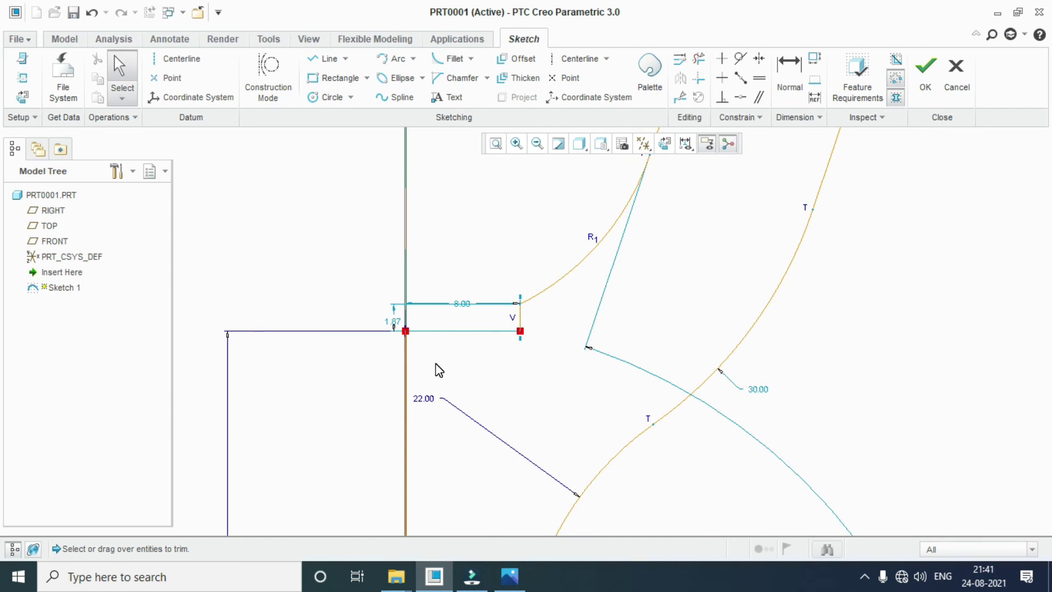
scroll(458, 287, up, 4)
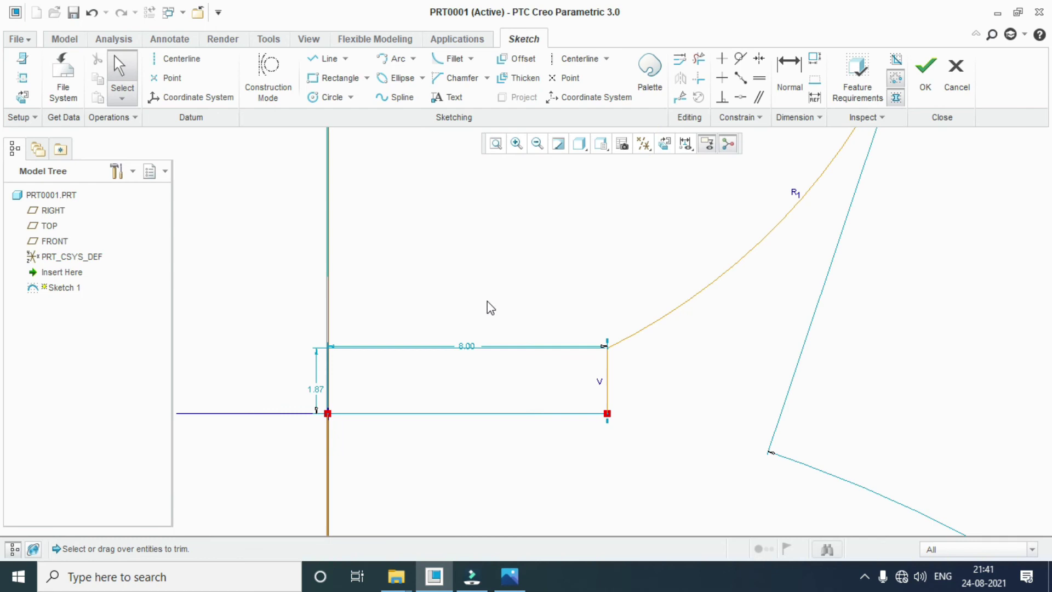
scroll(488, 307, down, 2)
drag(559, 436, 609, 327)
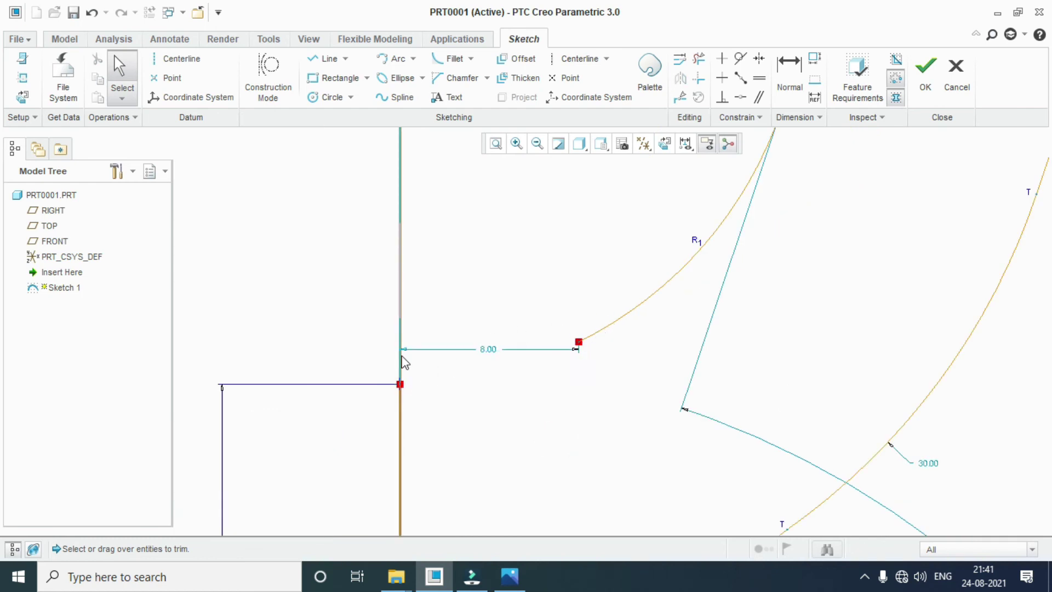
Step: Draw a vertical line along the axis
click(325, 59)
click(400, 384)
click(401, 270)
middle_click(404, 269)
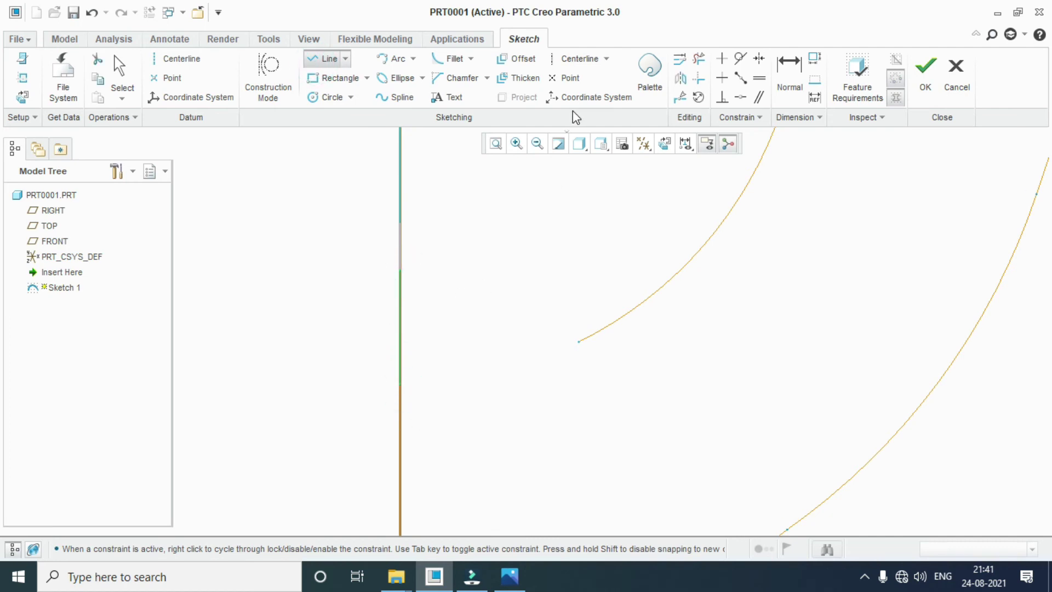
key(Escape)
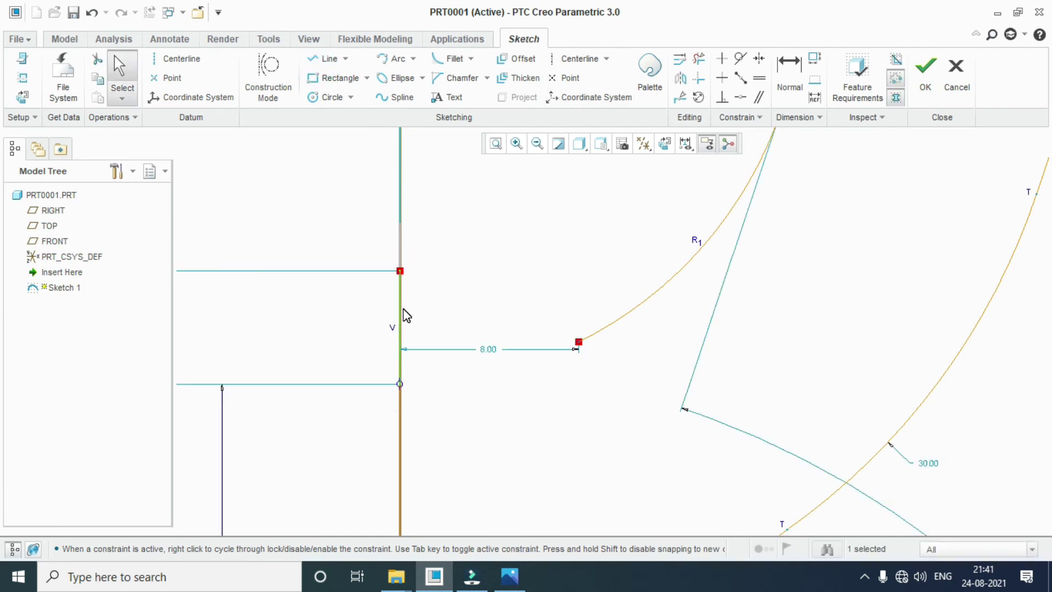
Step: Corner-trim the arc so it extends to meet the vertical line
click(699, 80)
click(586, 337)
click(580, 345)
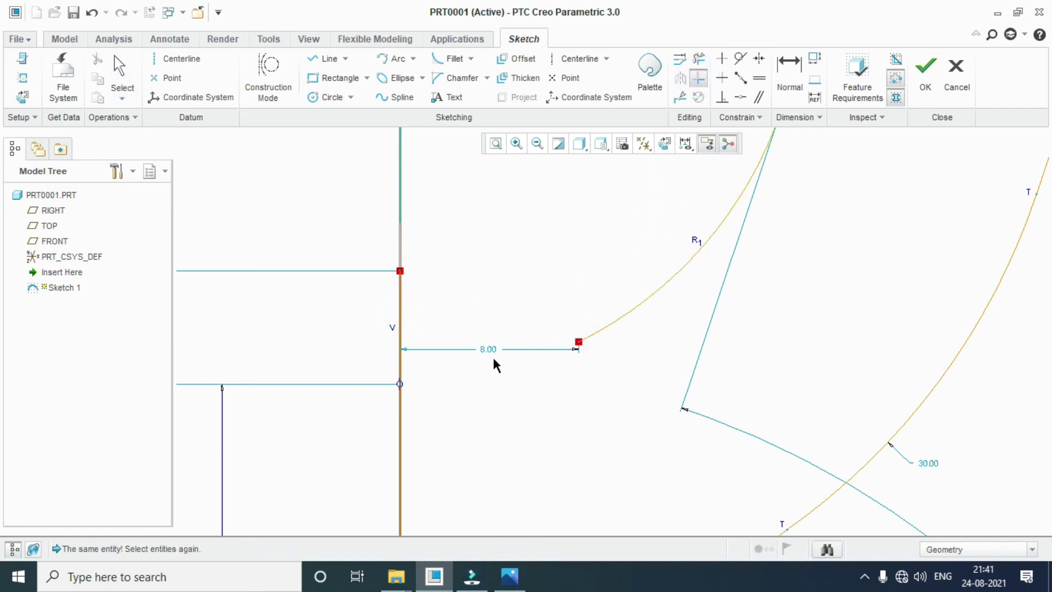
key(Escape)
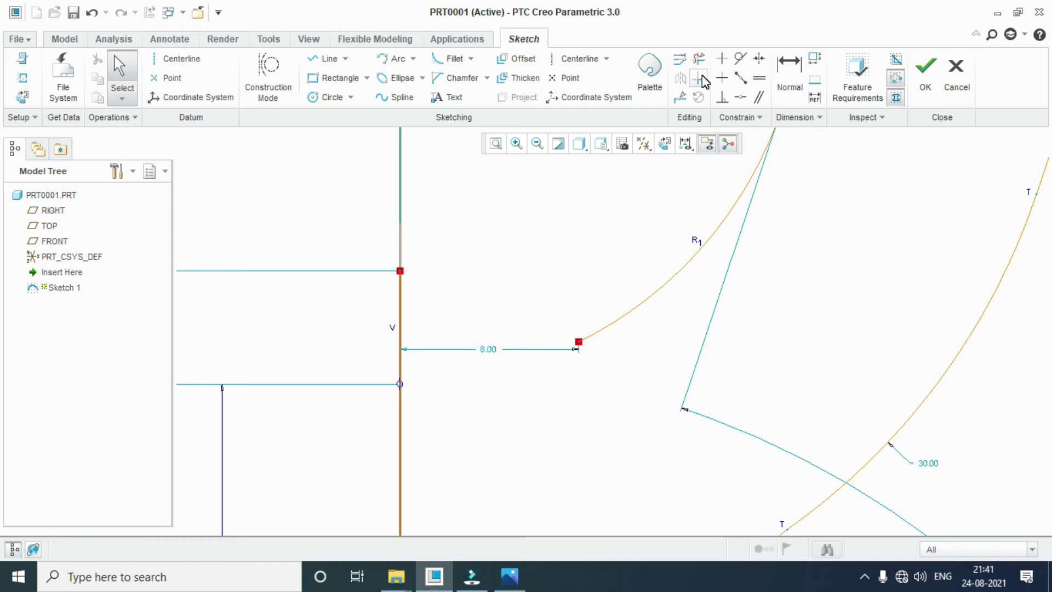
click(699, 78)
click(400, 302)
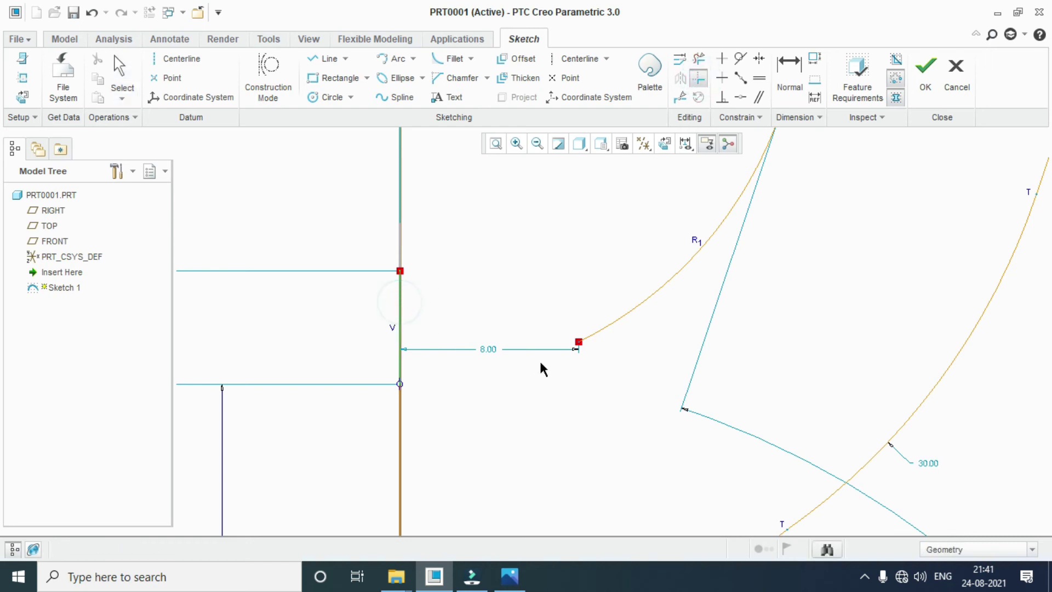
click(596, 332)
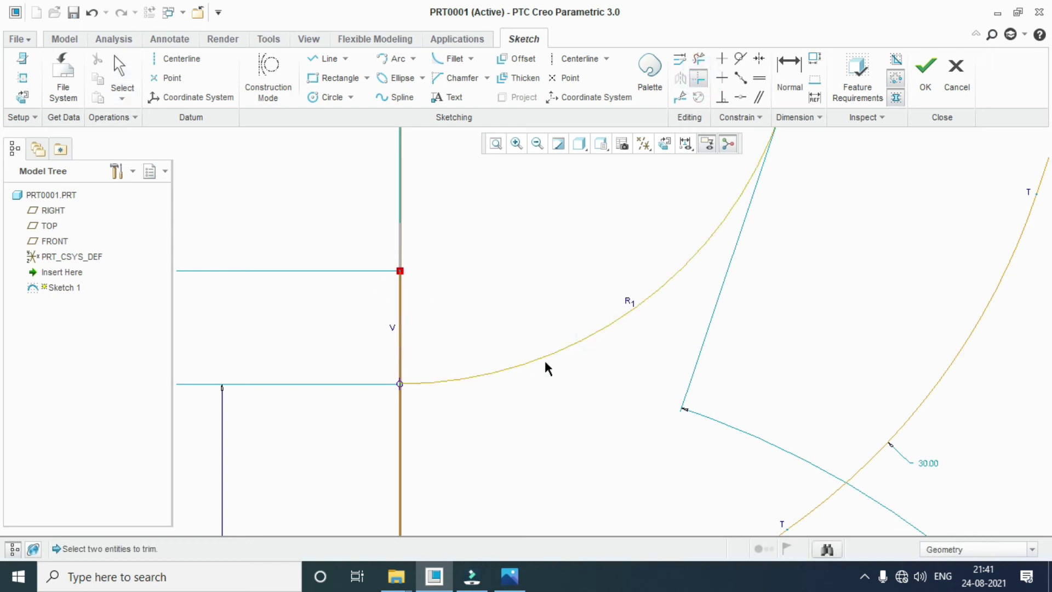
middle_click(400, 333)
click(401, 330)
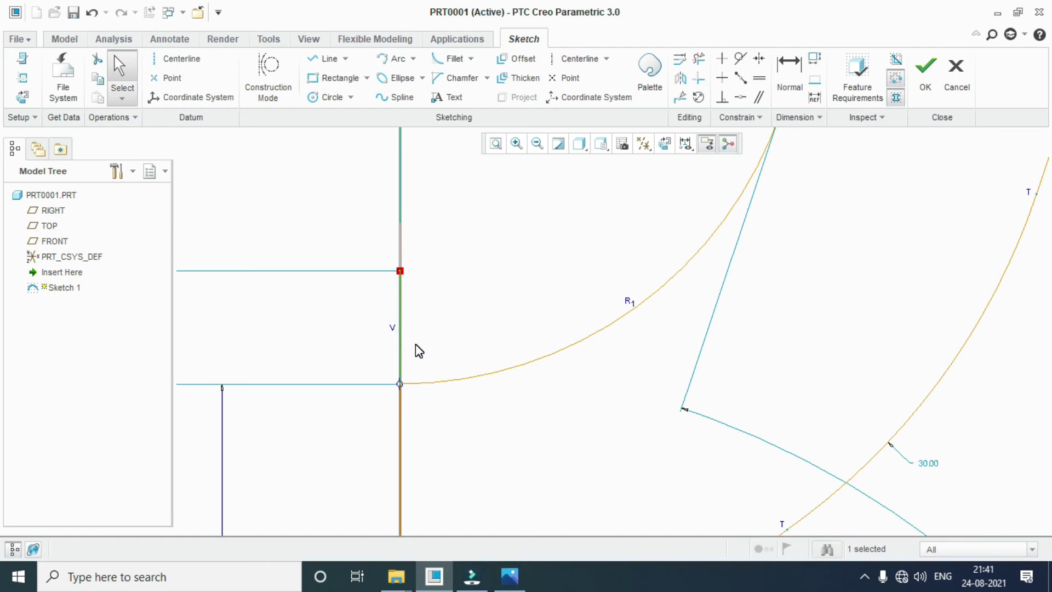
Step: Join the loose endpoint onto the neighbouring corner
scroll(418, 350, down, 1)
scroll(417, 348, down, 2)
scroll(417, 348, down, 1)
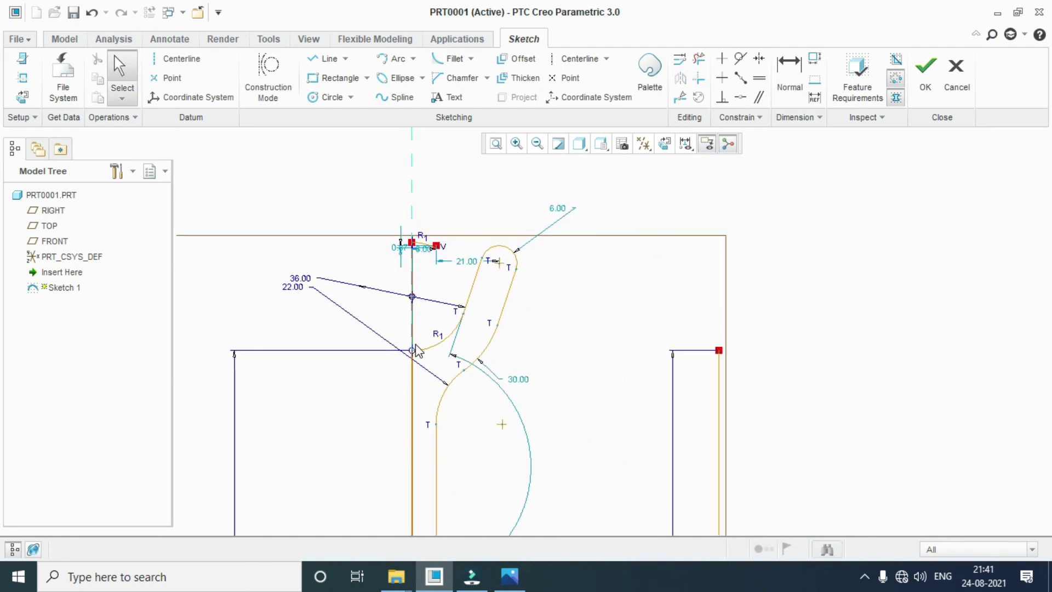
drag(423, 242, 436, 245)
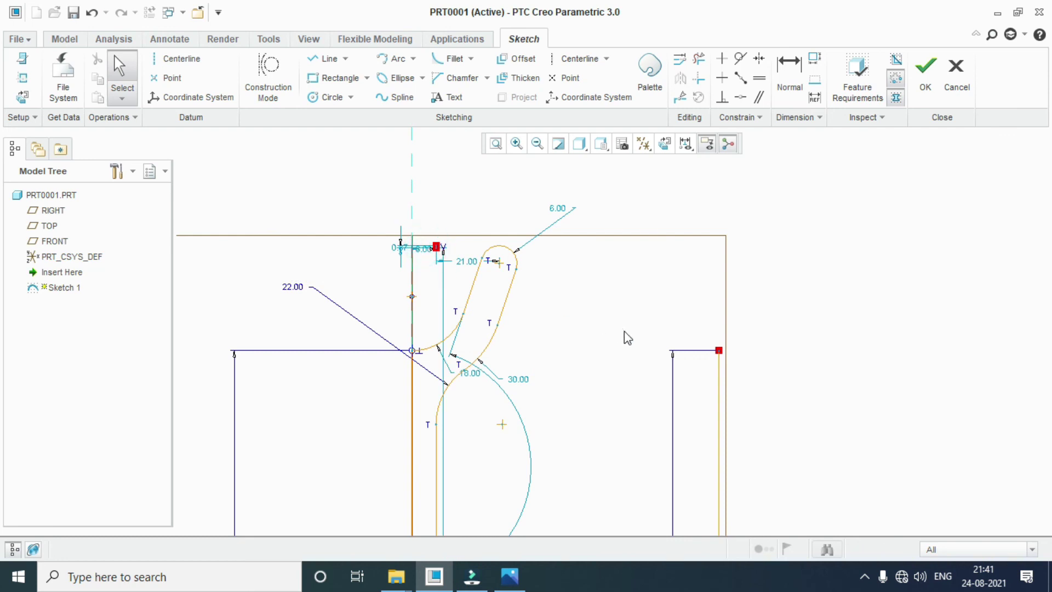
click(721, 392)
click(620, 366)
Step: Remove the short stray segment at the top of the profile
scroll(619, 366, down, 2)
scroll(615, 496, up, 3)
scroll(615, 497, up, 2)
scroll(590, 425, up, 1)
scroll(568, 345, up, 1)
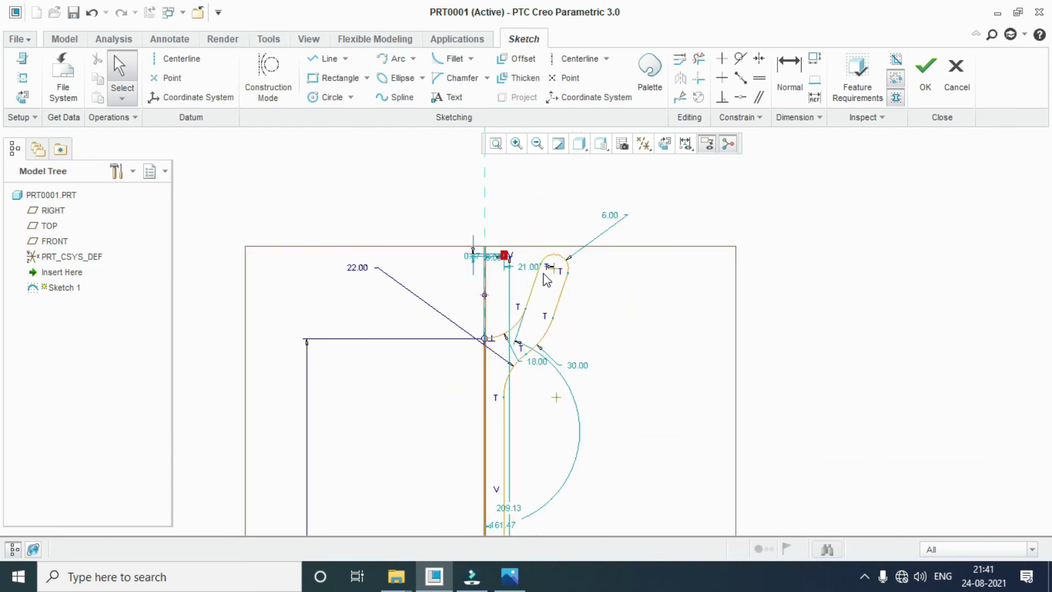
scroll(545, 277, up, 1)
drag(435, 242, 468, 213)
Step: Select the long vertical line and zoom around to check the whole profile
scroll(445, 357, down, 2)
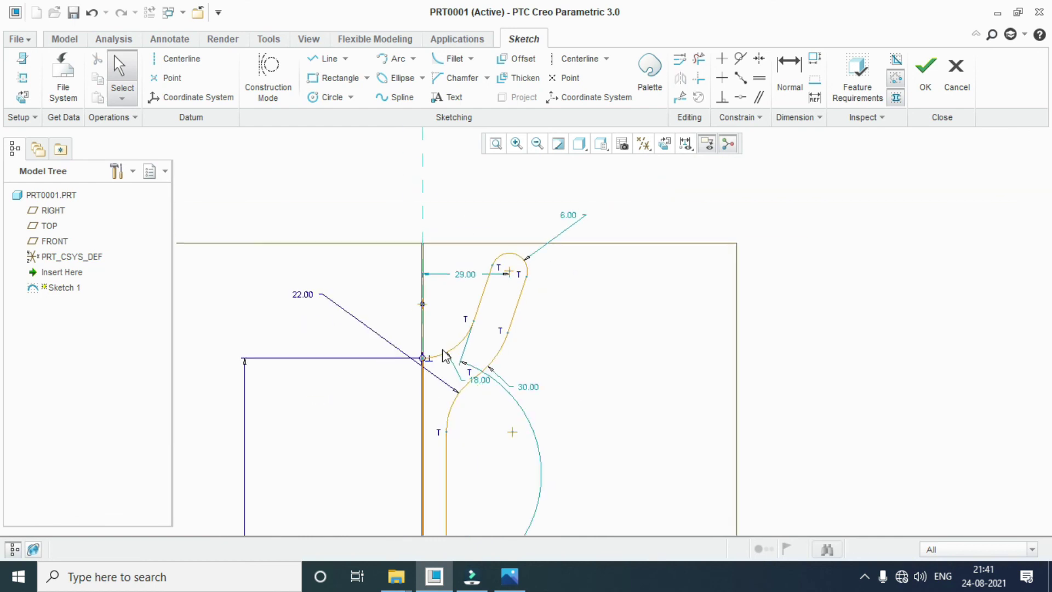
click(425, 412)
scroll(423, 427, down, 2)
scroll(419, 436, down, 2)
scroll(415, 442, up, 3)
scroll(415, 442, up, 2)
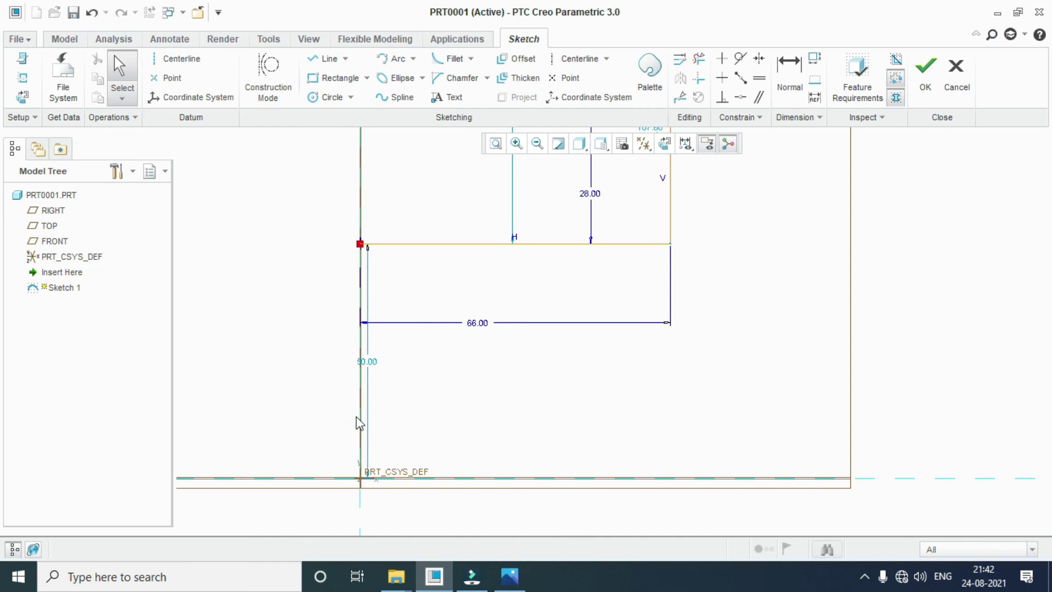
scroll(357, 422, down, 3)
scroll(359, 419, down, 1)
scroll(351, 201, up, 2)
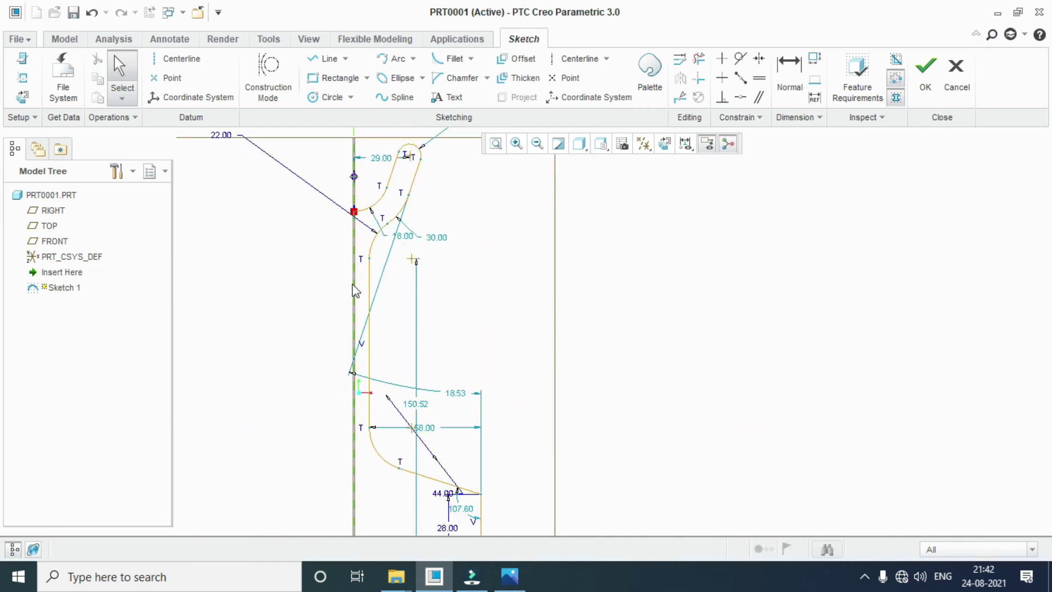
scroll(355, 290, down, 2)
scroll(360, 465, up, 1)
scroll(473, 469, down, 2)
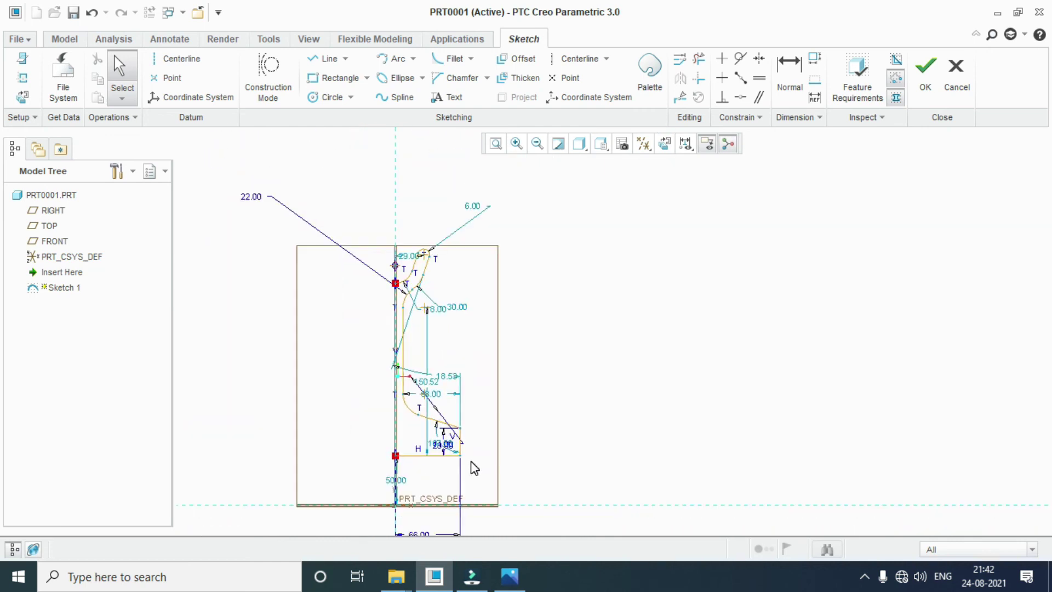
Step: Attempt a vertical centerline at the profile's inner edge, cancelling the unfinished tries
click(581, 58)
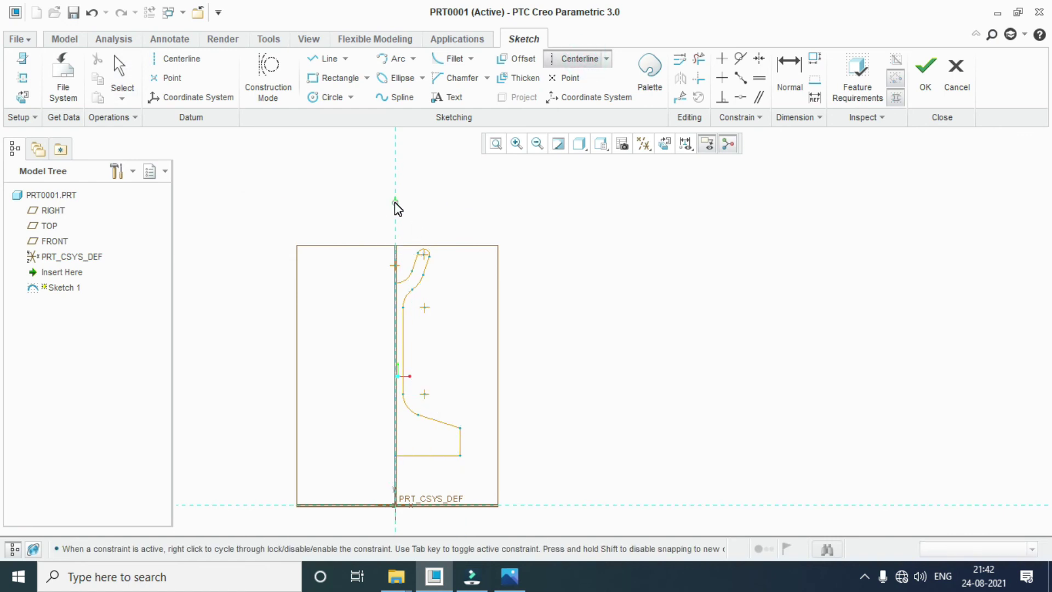
scroll(440, 400, down, 3)
click(415, 491)
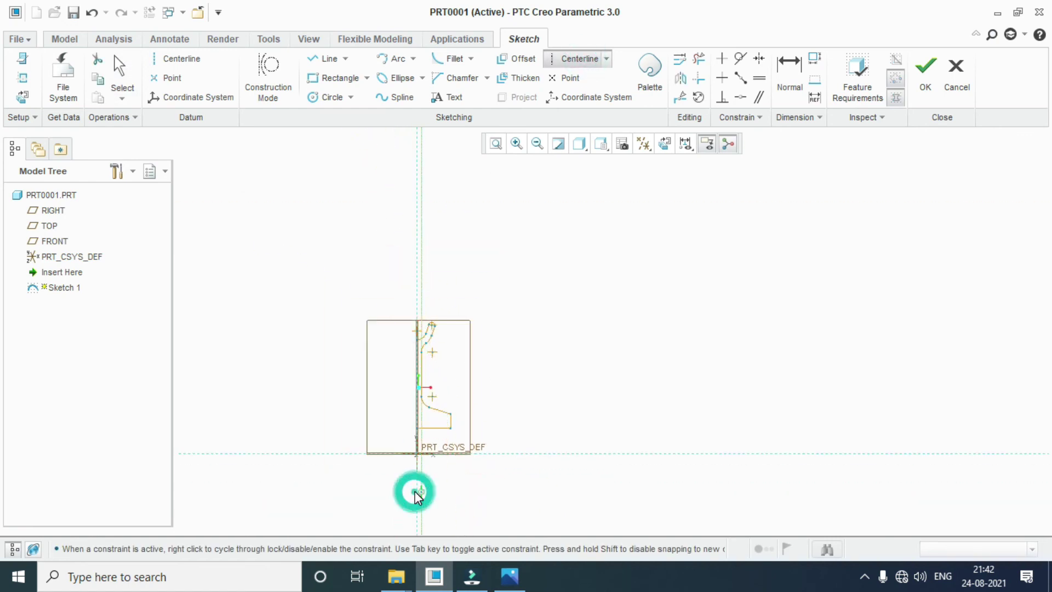
middle_click(446, 449)
click(421, 276)
click(421, 282)
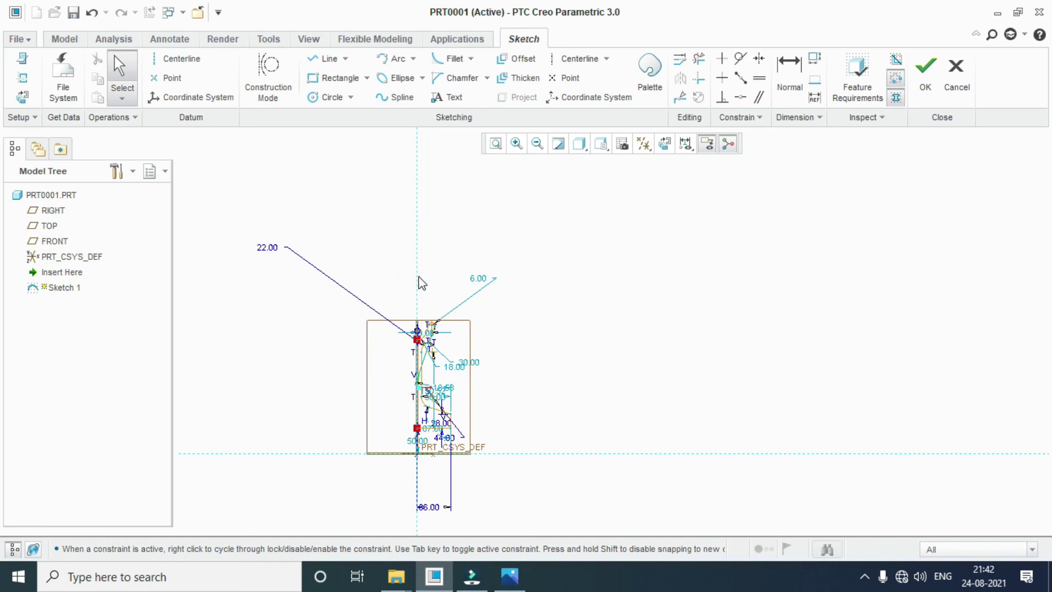
click(577, 59)
click(420, 241)
scroll(433, 505, up, 3)
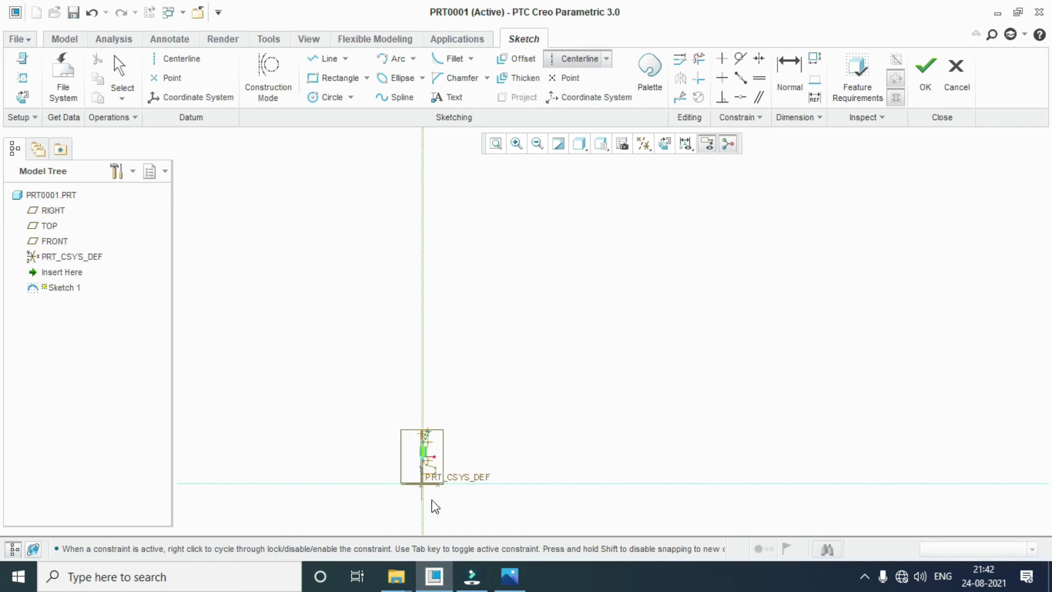
scroll(433, 503, down, 3)
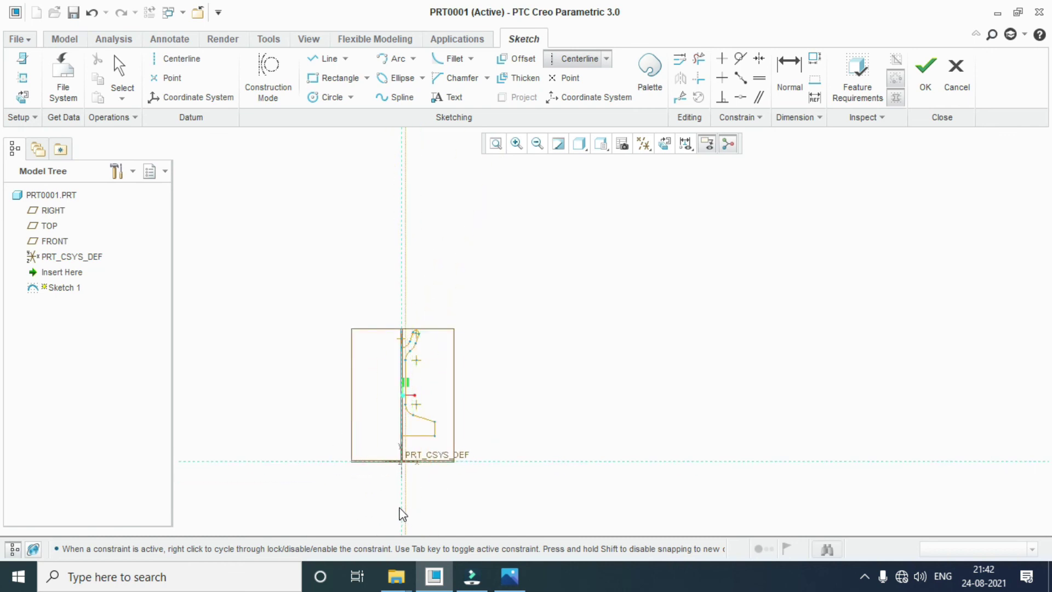
scroll(406, 286, up, 4)
scroll(406, 285, down, 6)
scroll(390, 393, down, 6)
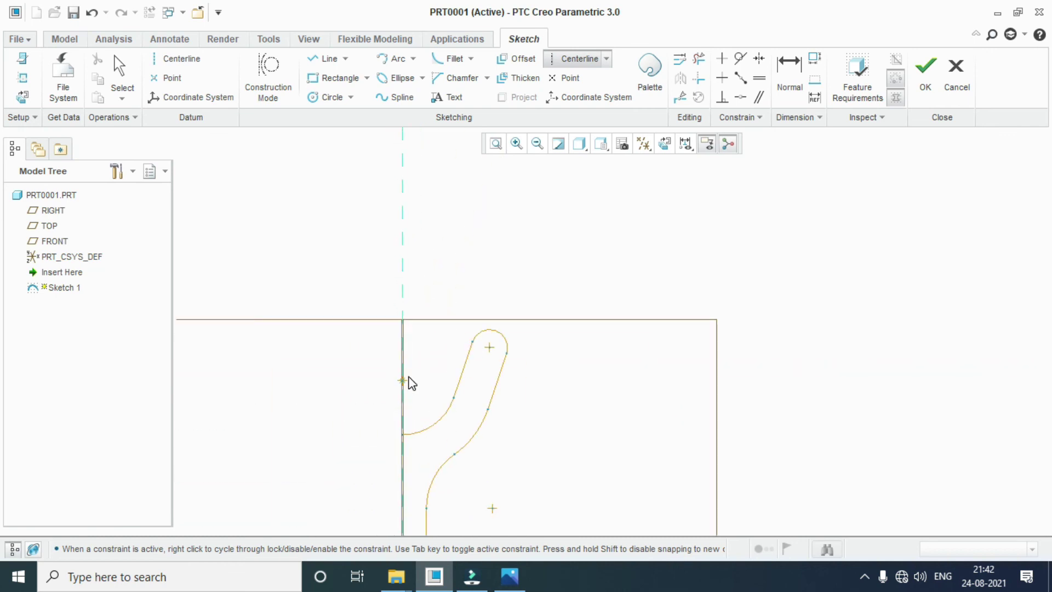
middle_click(409, 377)
Step: Draw the vertical centerline along the profile's inner edge
click(576, 59)
click(405, 190)
scroll(419, 252, up, 3)
scroll(425, 277, up, 4)
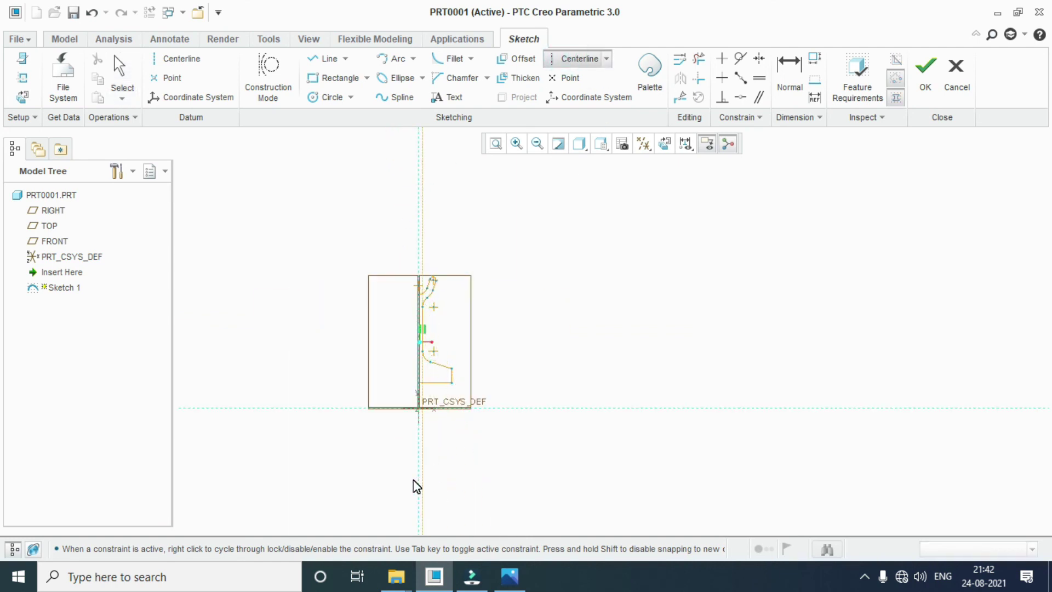
scroll(420, 487, down, 2)
scroll(419, 486, down, 3)
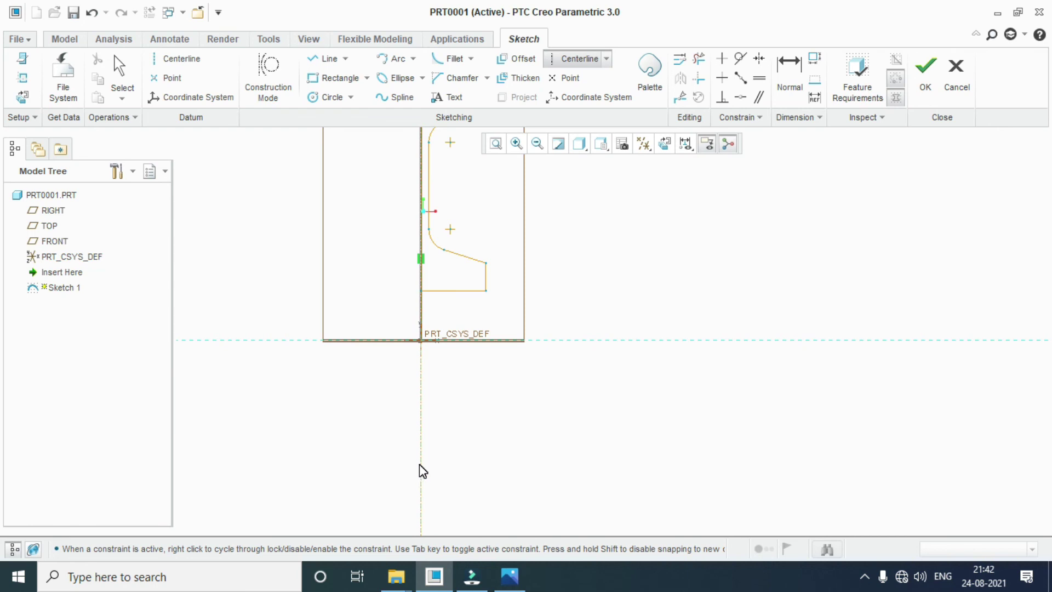
middle_click(420, 465)
scroll(425, 460, up, 4)
scroll(436, 352, down, 5)
scroll(438, 318, up, 1)
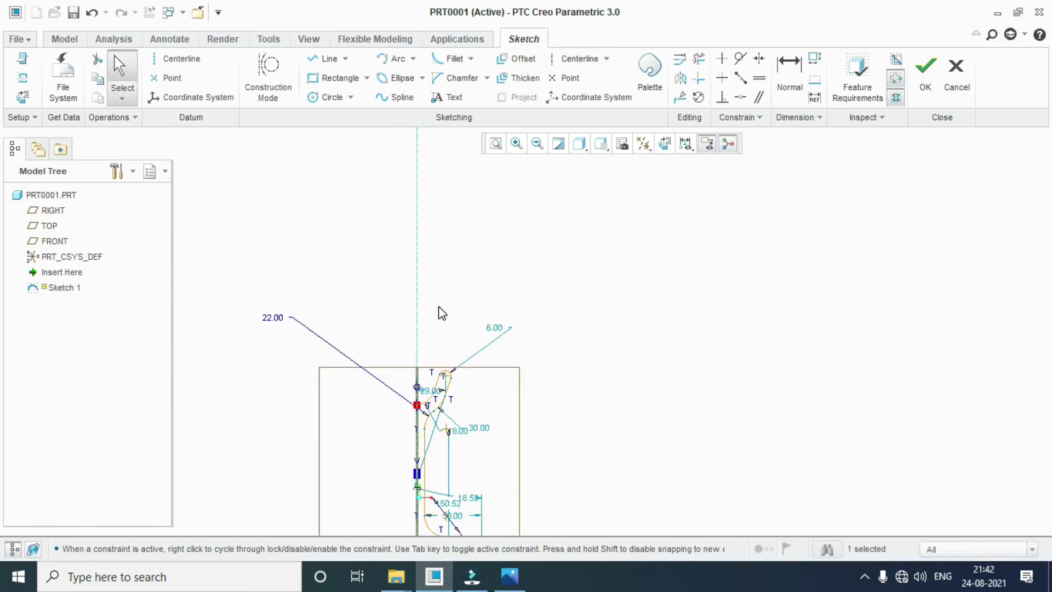
scroll(422, 411, up, 3)
Step: Box-select the half profile and mirror it across the vertical centerline
drag(412, 486, 500, 329)
scroll(433, 413, down, 1)
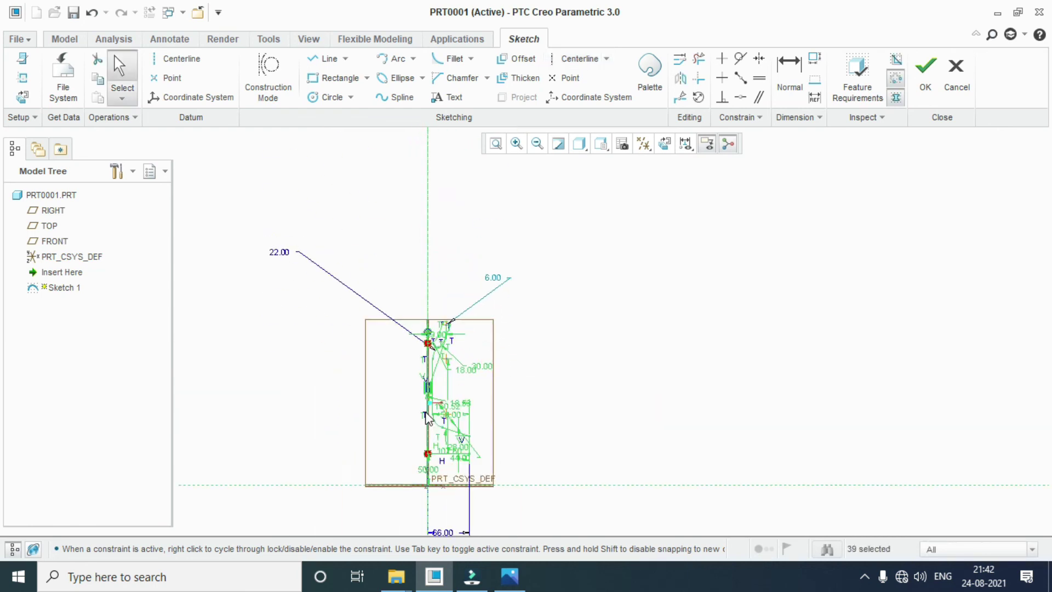
scroll(436, 418, down, 3)
click(681, 78)
click(432, 188)
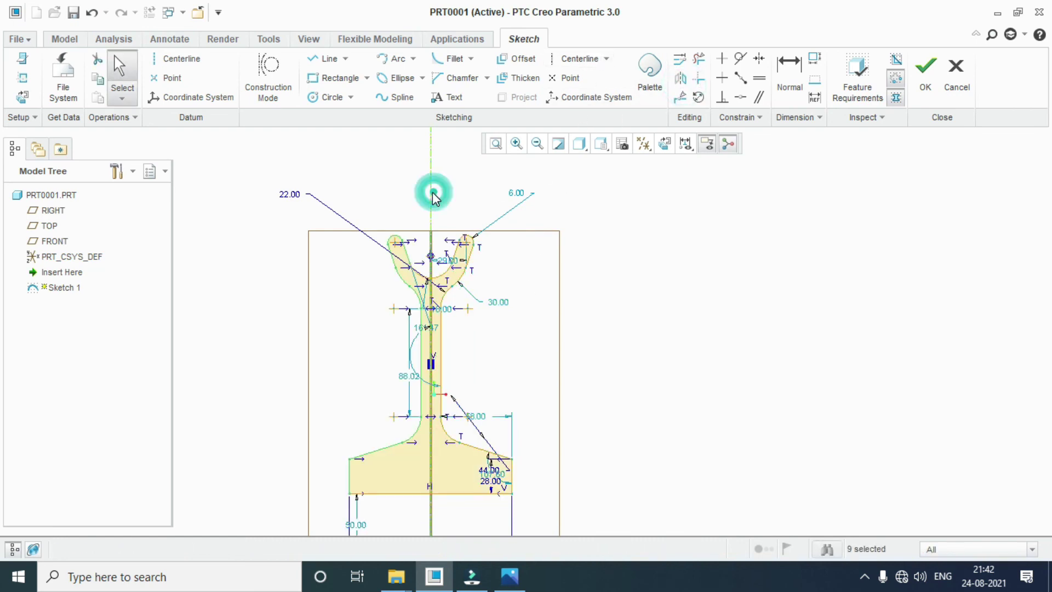
scroll(466, 363, up, 1)
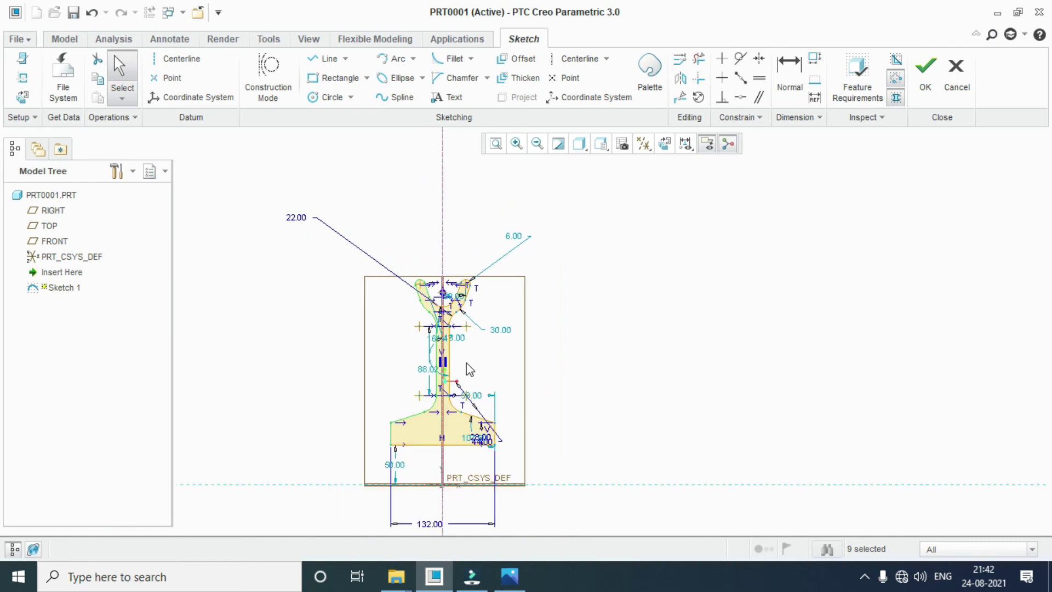
scroll(425, 446, down, 3)
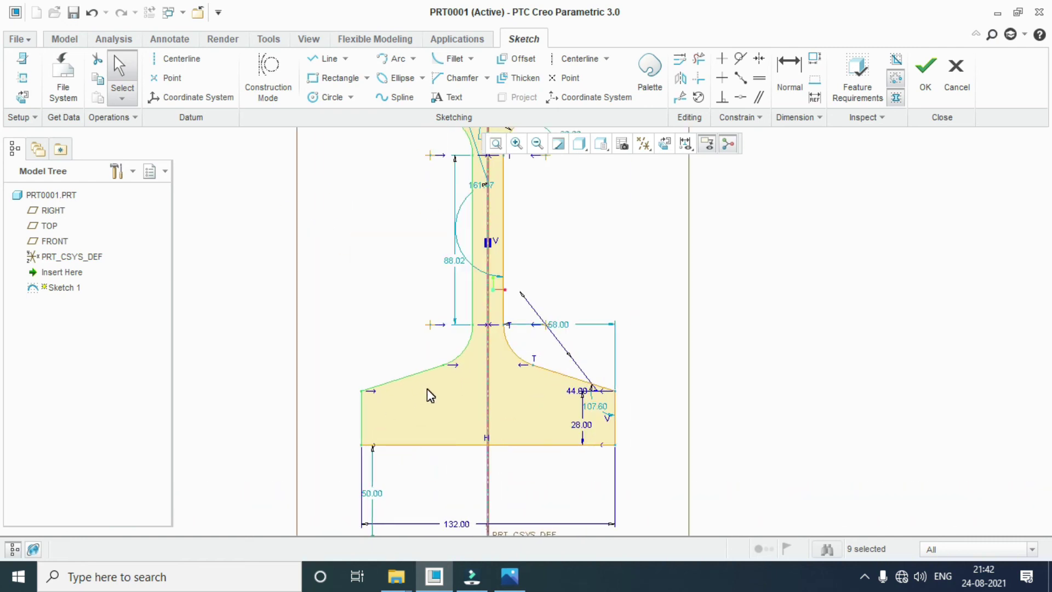
scroll(435, 387, up, 2)
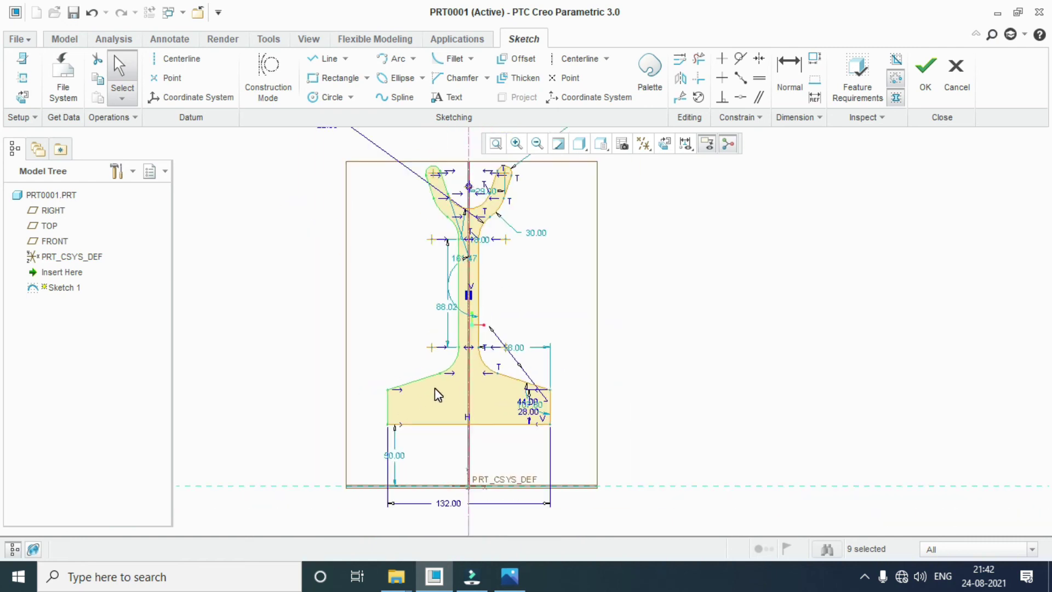
scroll(436, 387, up, 2)
Step: Draw a horizontal centerline on the bottom reference as the spin axis and accept Sketch 1
click(192, 69)
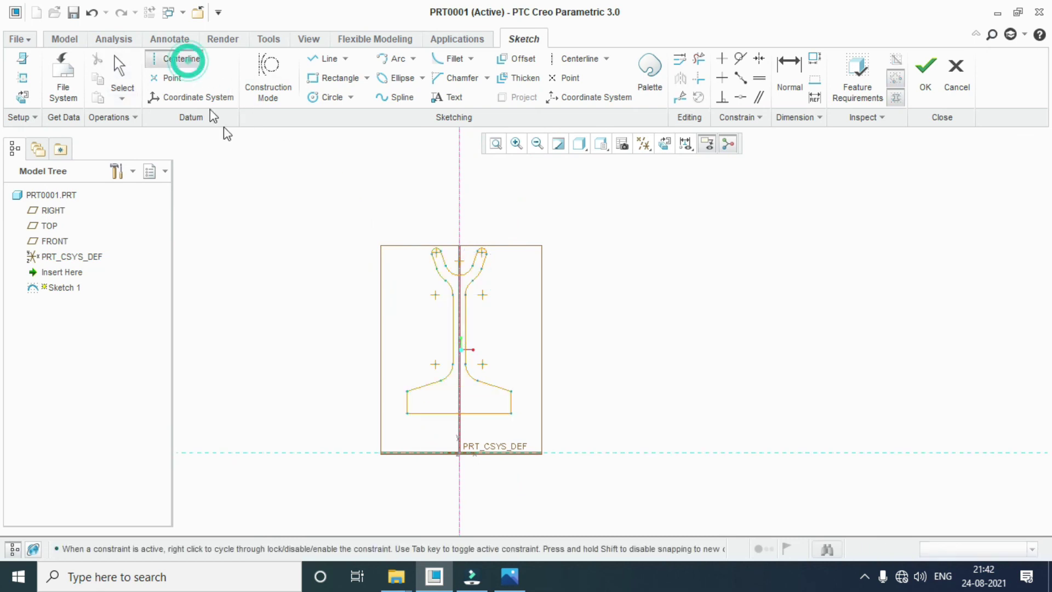
click(582, 452)
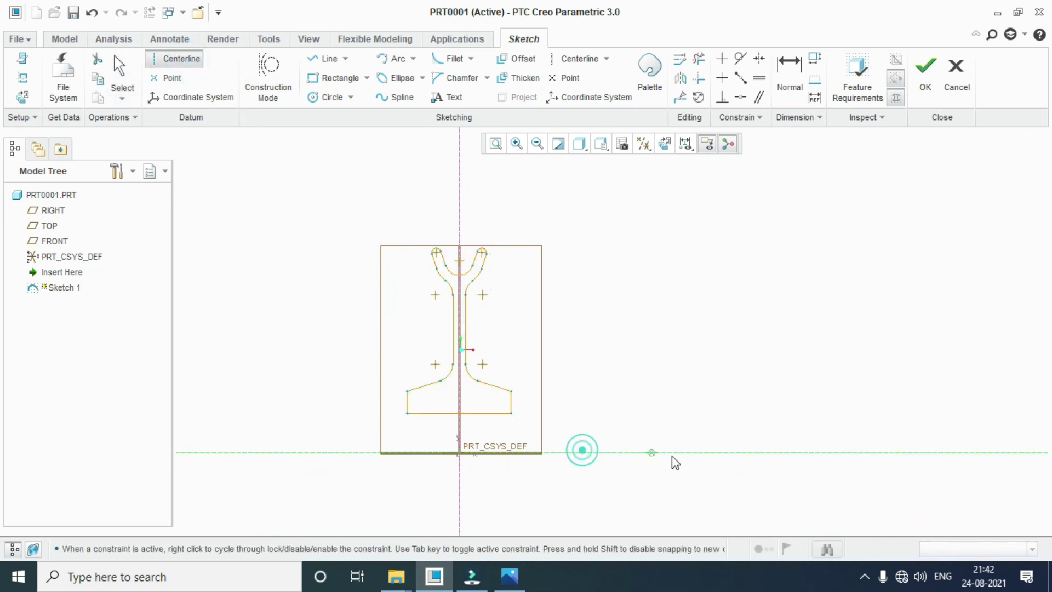
middle_click(680, 455)
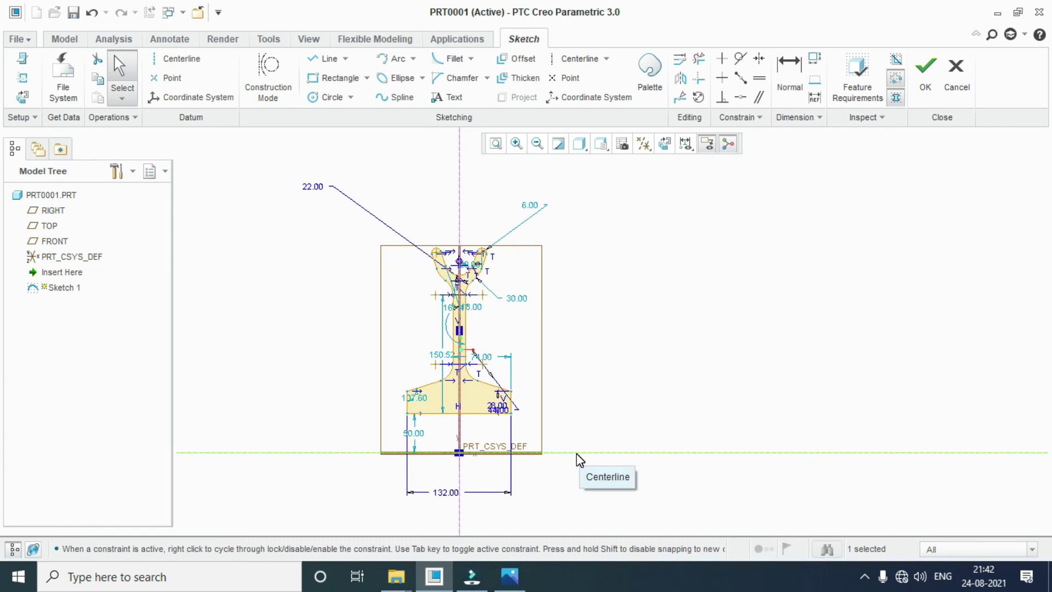
click(925, 74)
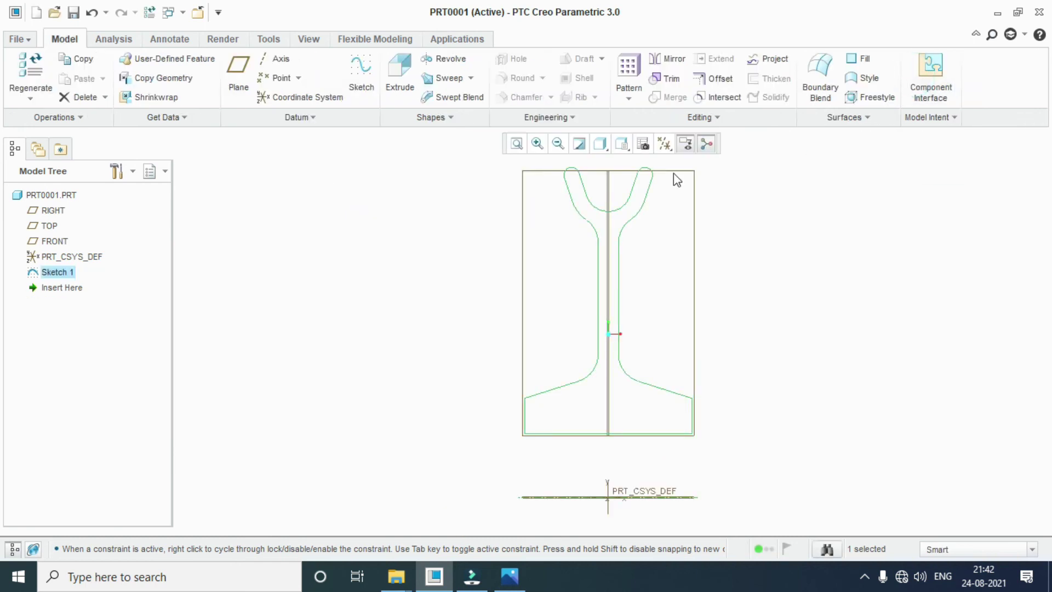
Step: Revolve Sketch 1 a full 360° and confirm the solid pulley as Revolve 1
click(444, 58)
scroll(587, 317, down, 3)
mouse_move(587, 317)
middle_down()
mouse_move(621, 348)
mouse_move(592, 313)
mouse_move(629, 321)
mouse_move(554, 348)
mouse_move(535, 383)
mouse_move(537, 299)
middle_up()
click(528, 80)
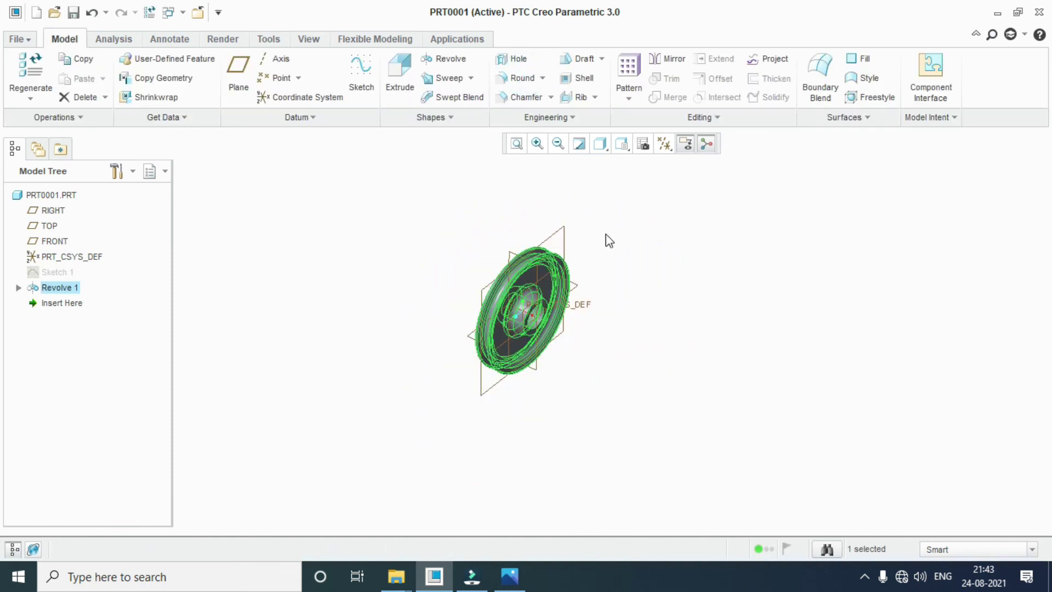